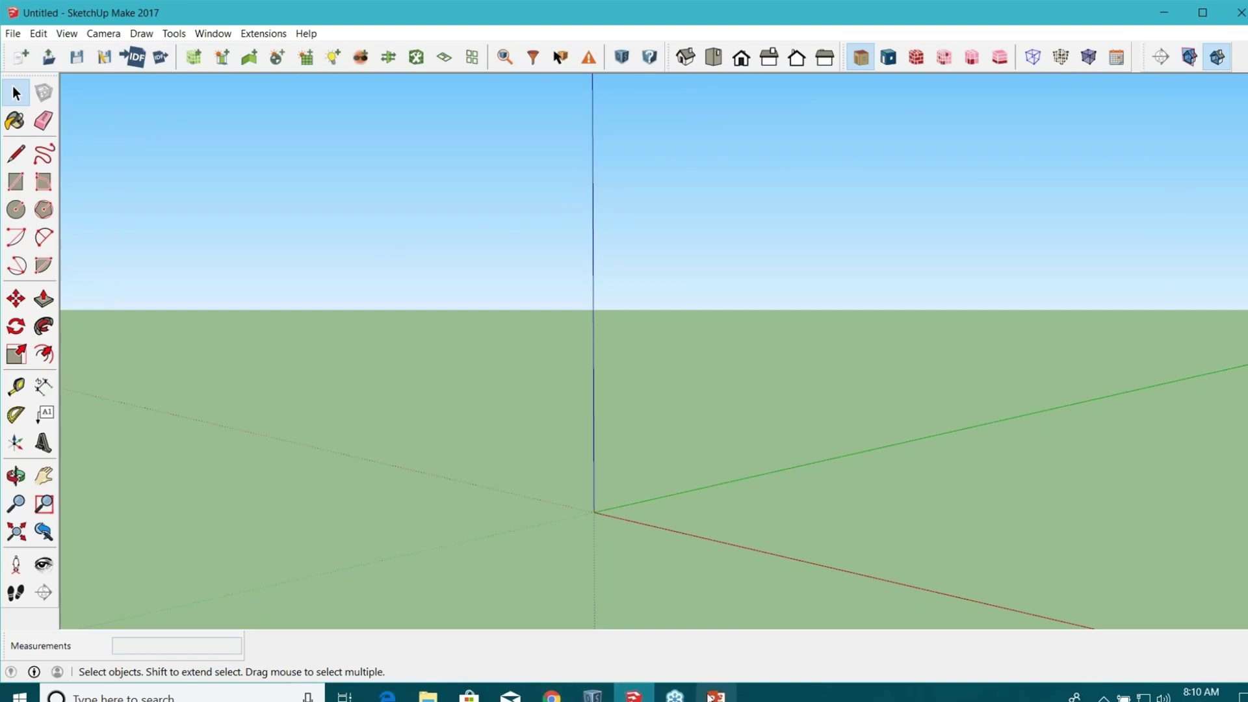
- Correct slide 3's first bullet from 'SpaceType' to 'Space Type' and return to SketchUp
{"action": "left_click", "coordinate": [715, 696]}
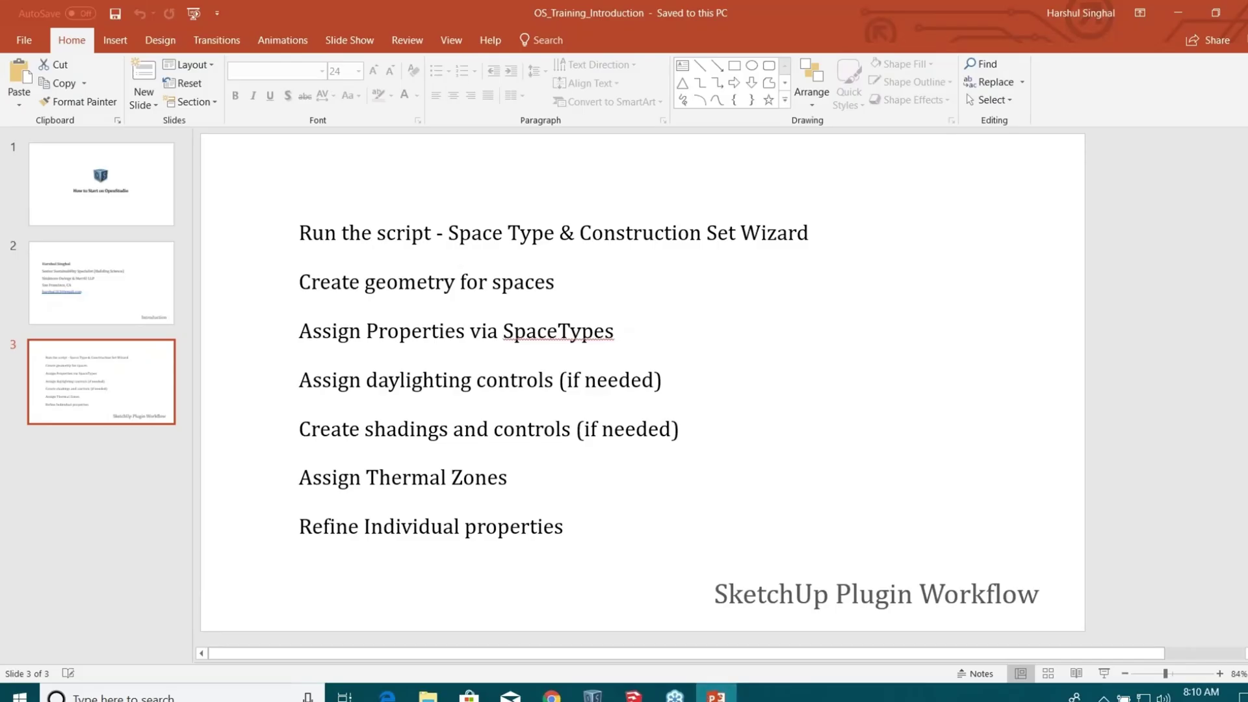
{"action": "left_click", "coordinate": [506, 234]}
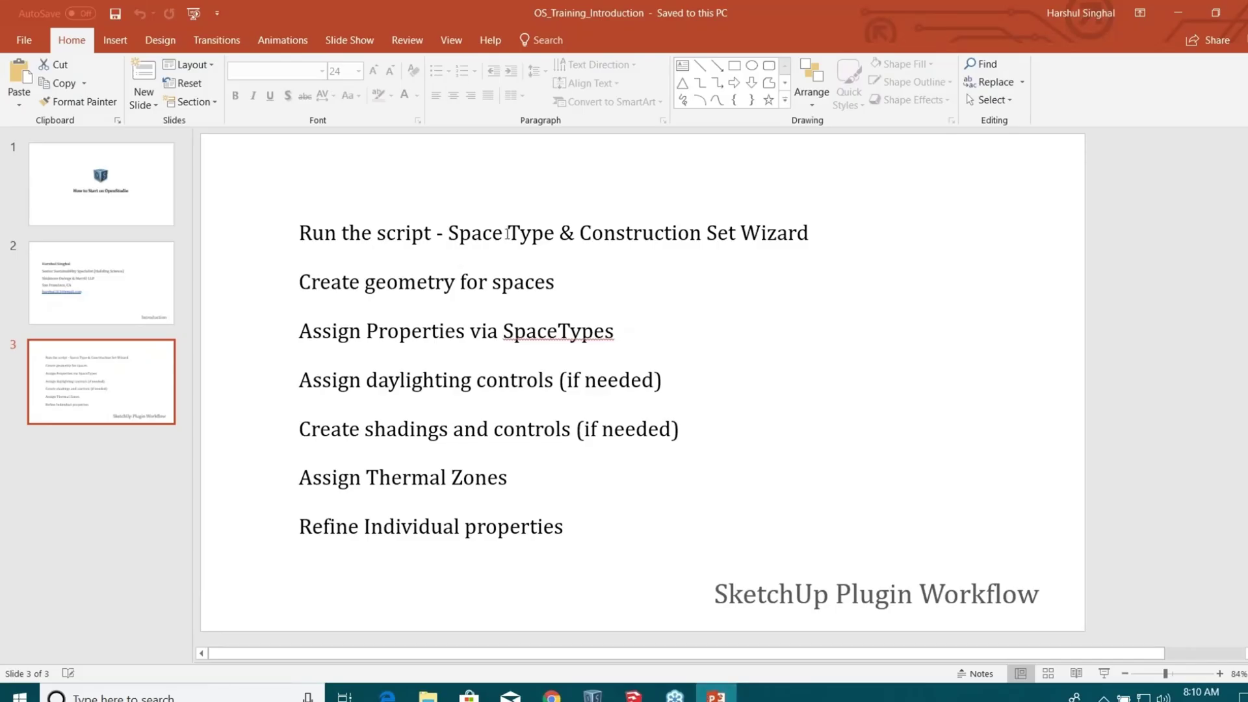
{"action": "left_click", "coordinate": [1168, 10]}
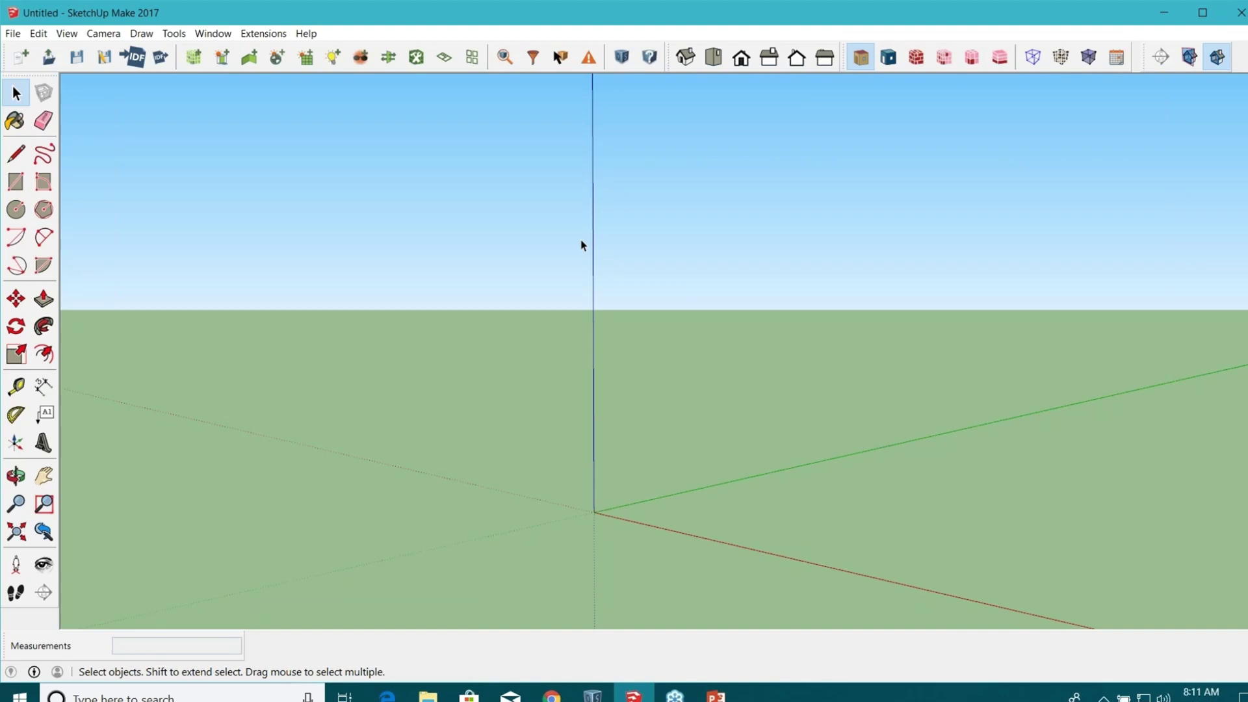
- Launch New OpenStudio Model From Wizard without saving, and list the building types
{"action": "left_click", "coordinate": [21, 59]}
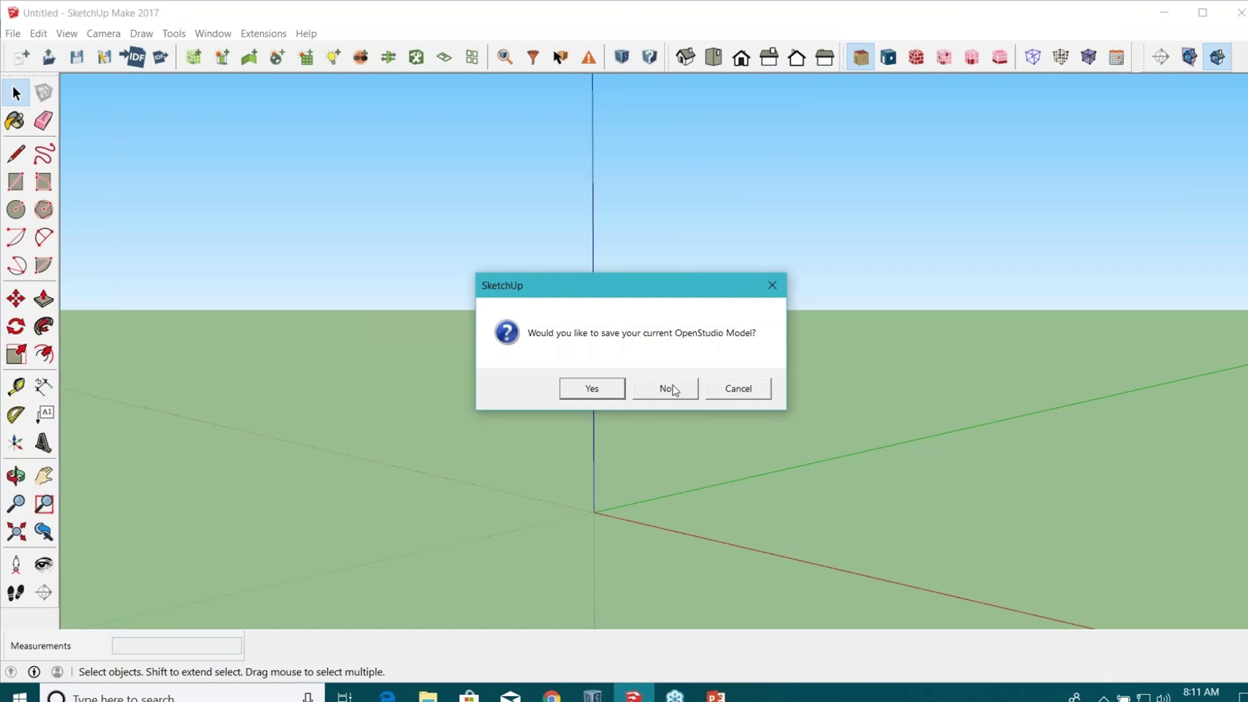
{"action": "left_click", "coordinate": [673, 389]}
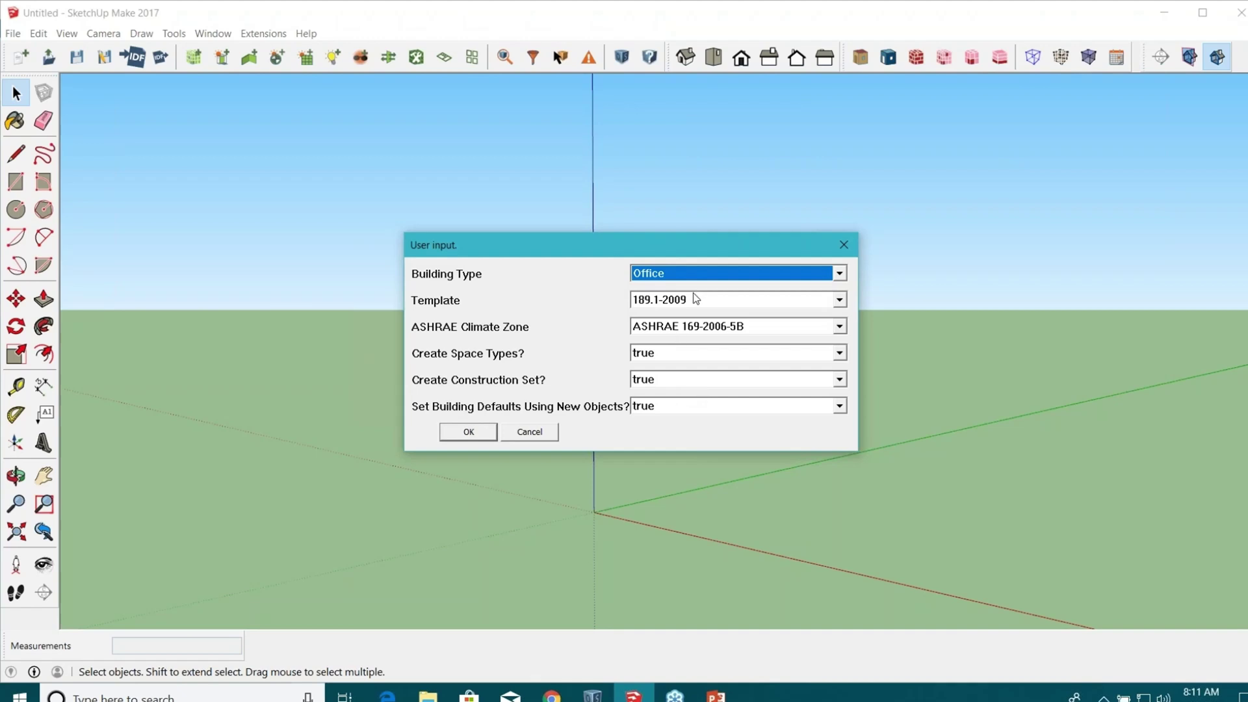
{"action": "left_click", "coordinate": [700, 275]}
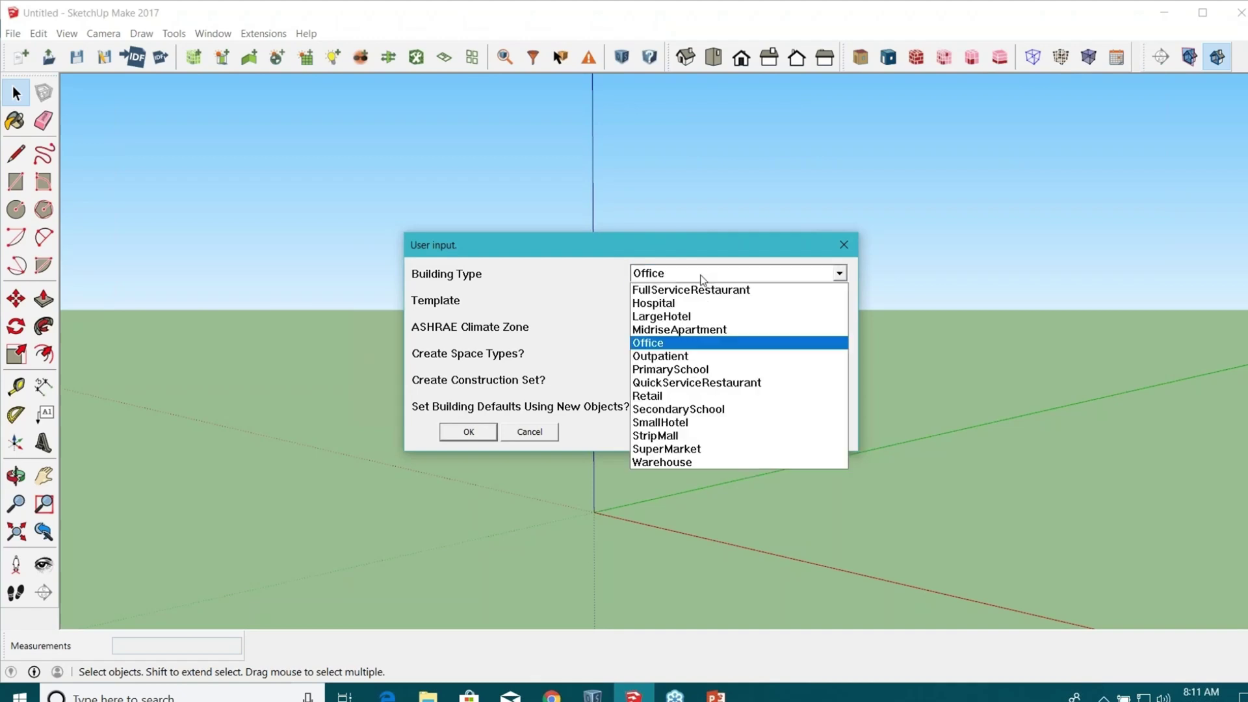
- Keep Office as the building type and choose the 90.1-2010 template
{"action": "left_click", "coordinate": [673, 343]}
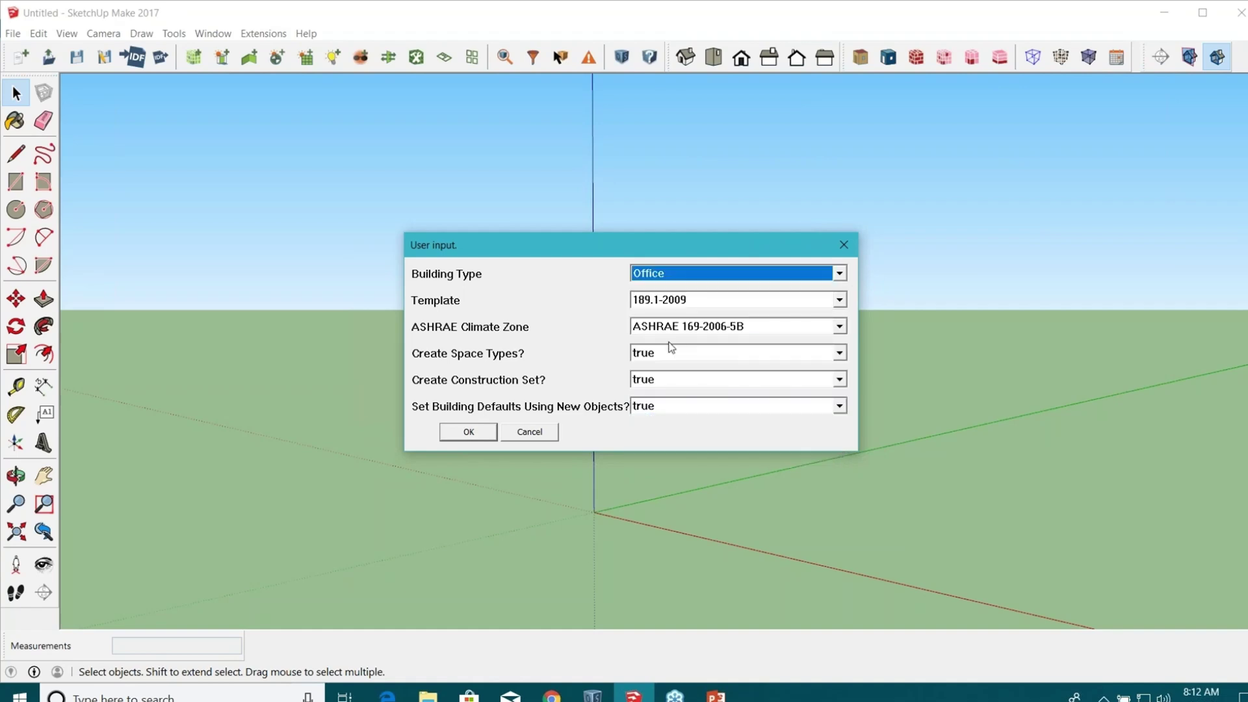
{"action": "left_click", "coordinate": [683, 303]}
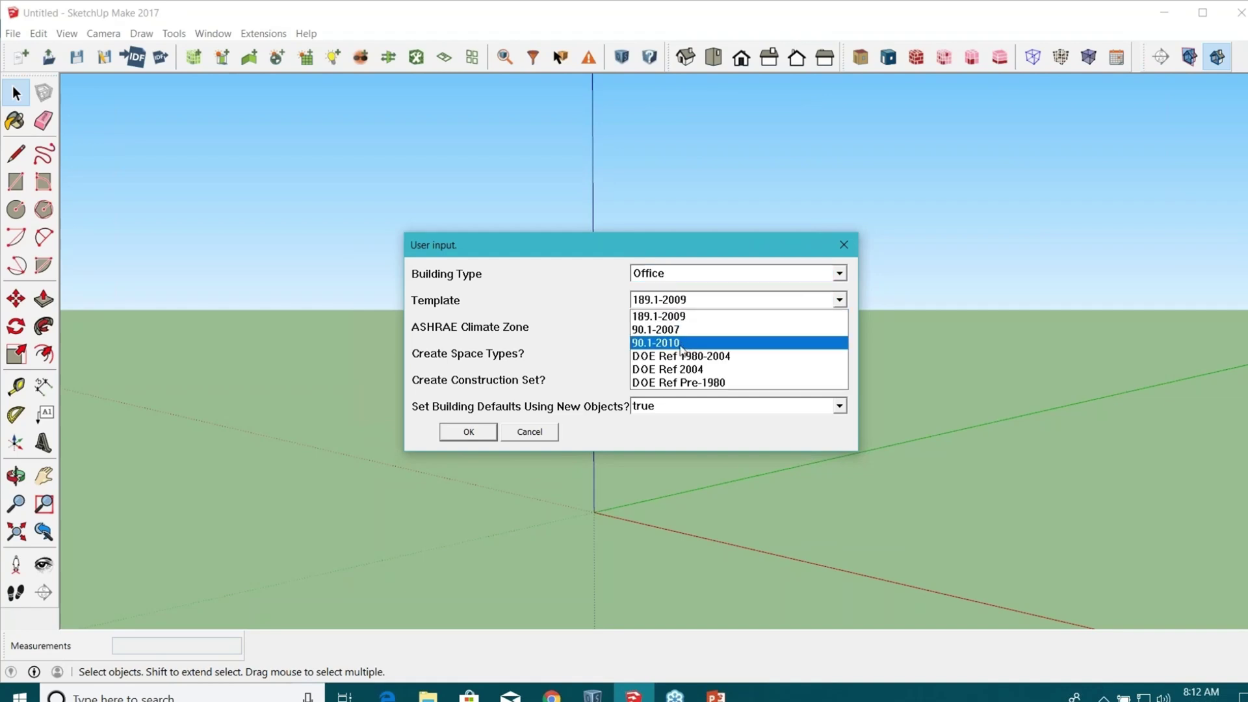
{"action": "left_click", "coordinate": [682, 343]}
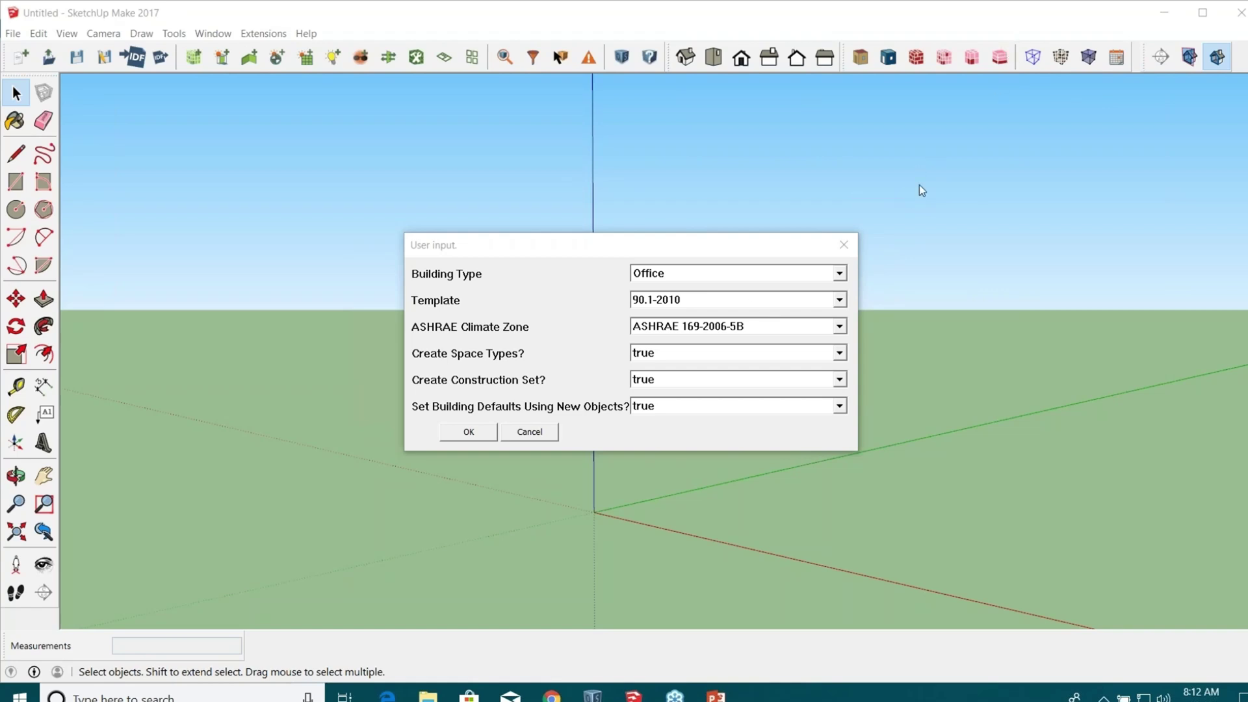
- Choose ASHRAE 169-2006-4A from the climate zone list
{"action": "left_click", "coordinate": [754, 326]}
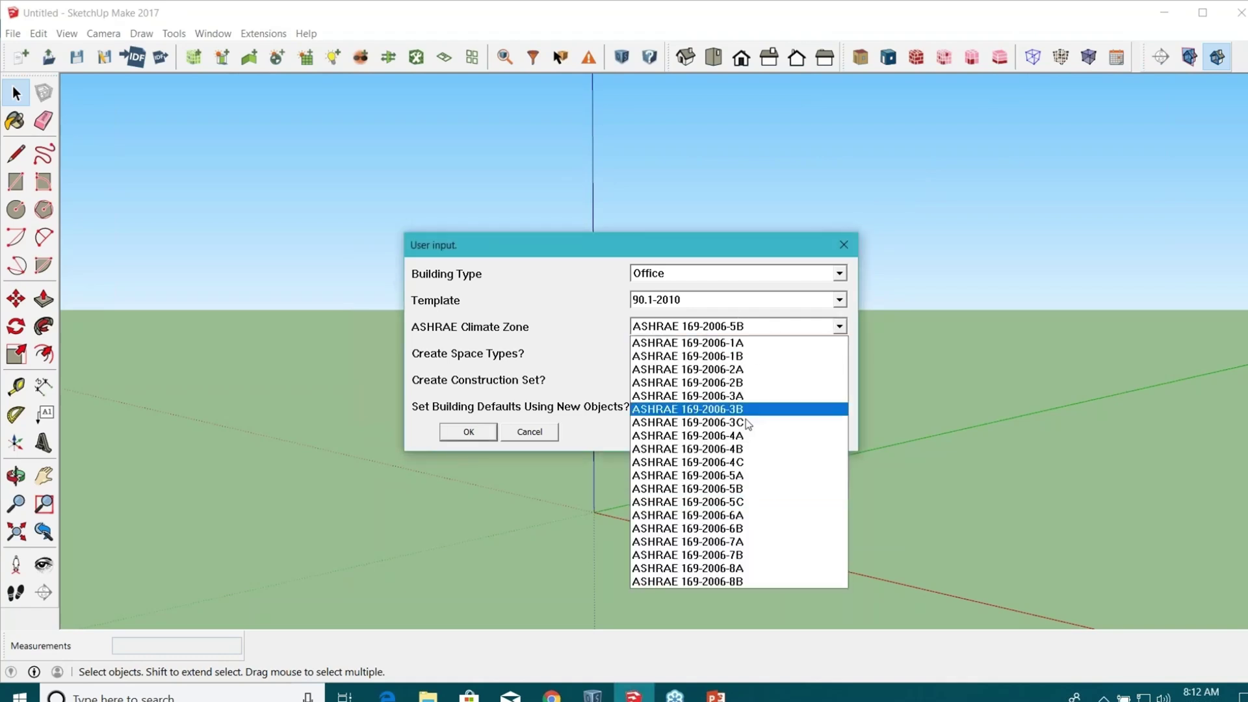
{"action": "left_click", "coordinate": [747, 437]}
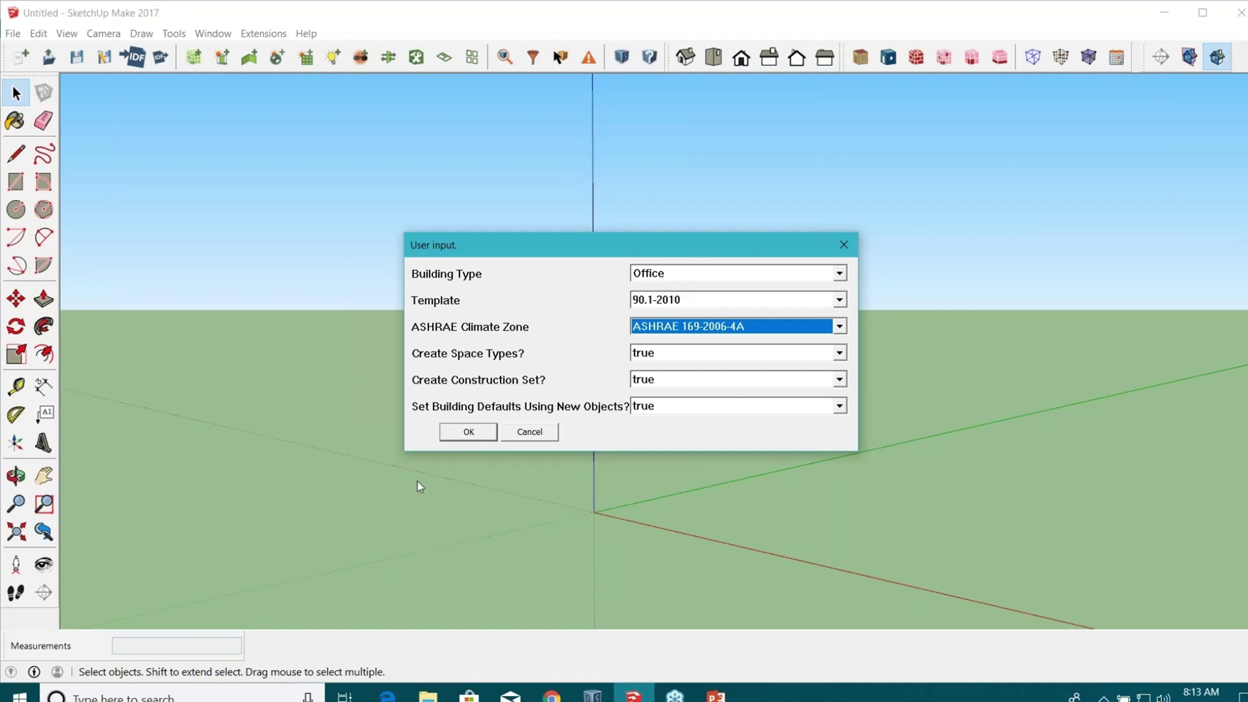
- Run the wizard and acknowledge the 13 space types and 1 construction set summary
{"action": "left_click", "coordinate": [468, 432]}
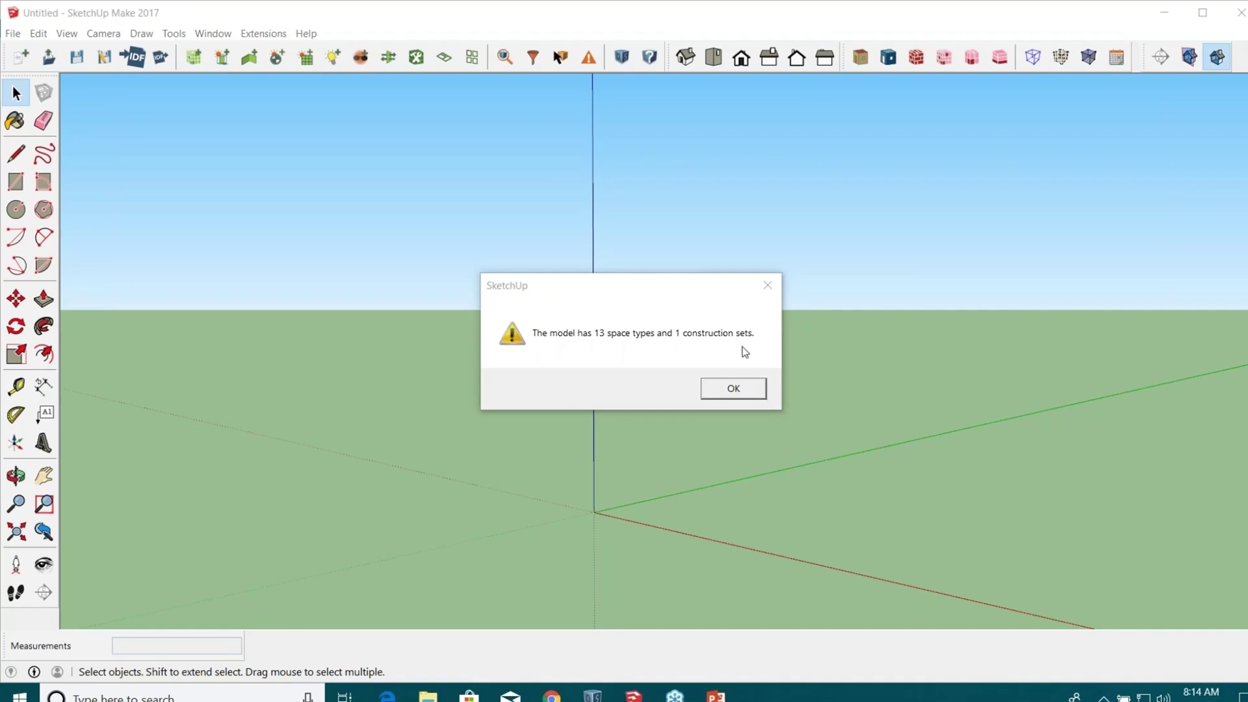
{"action": "left_click", "coordinate": [739, 395]}
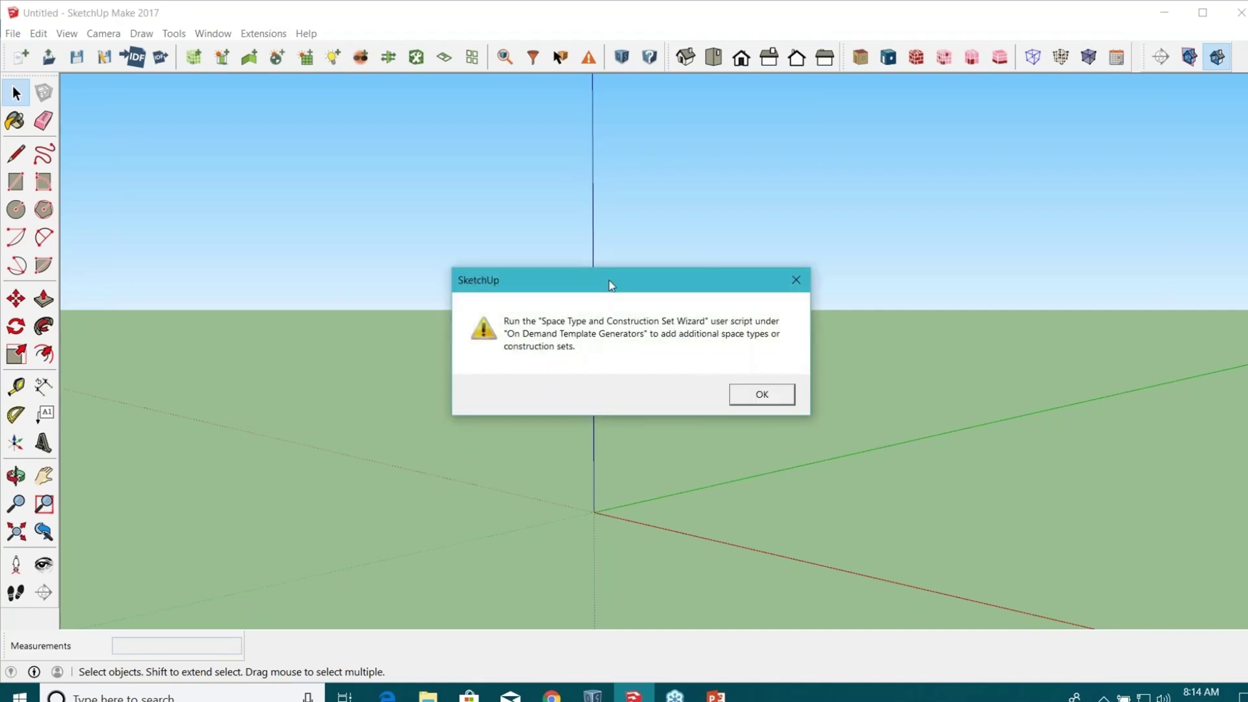
- Dismiss the note and relaunch the Space Type and Construction Set Wizard from Extensions
{"action": "left_click", "coordinate": [759, 402]}
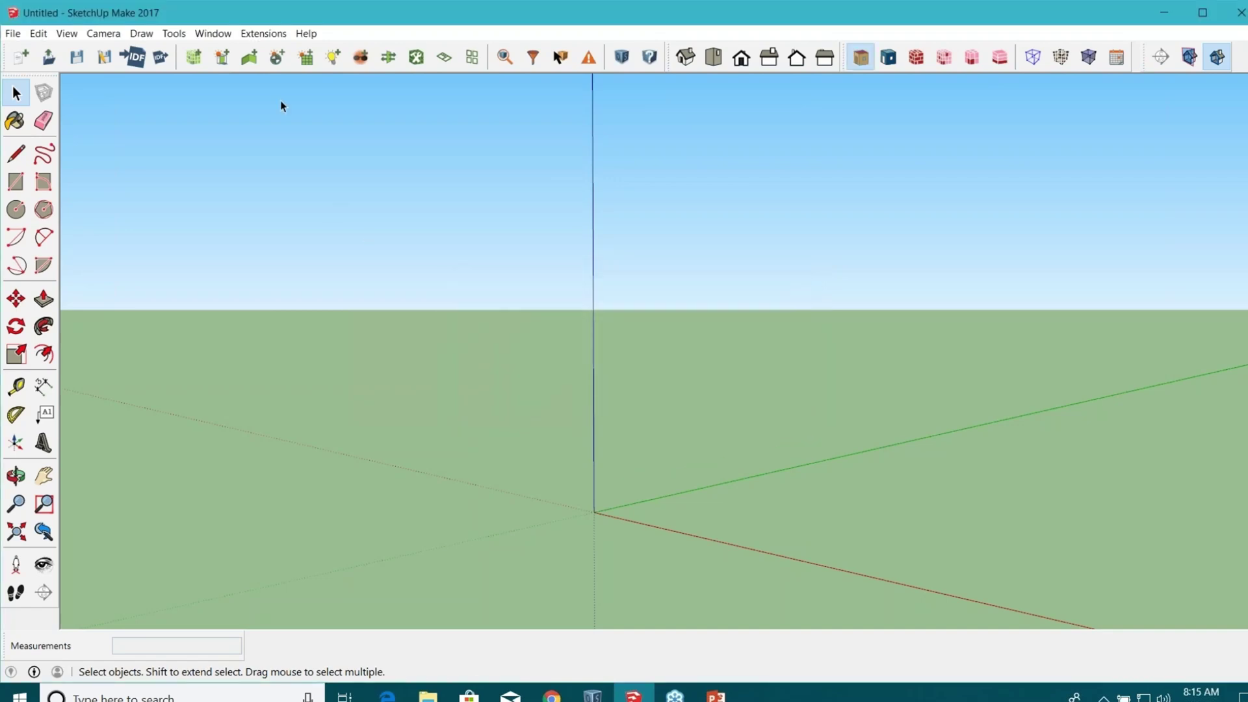
{"action": "left_click", "coordinate": [259, 35]}
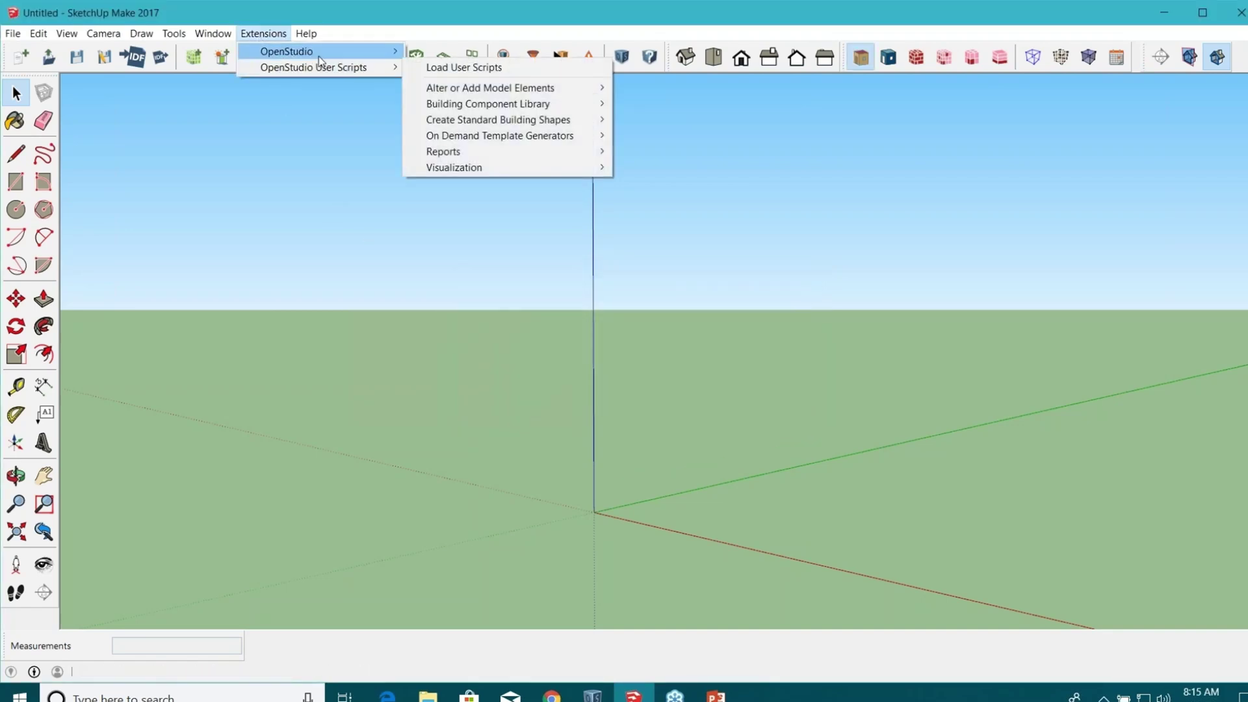
{"action": "mouse_move", "coordinate": [318, 56]}
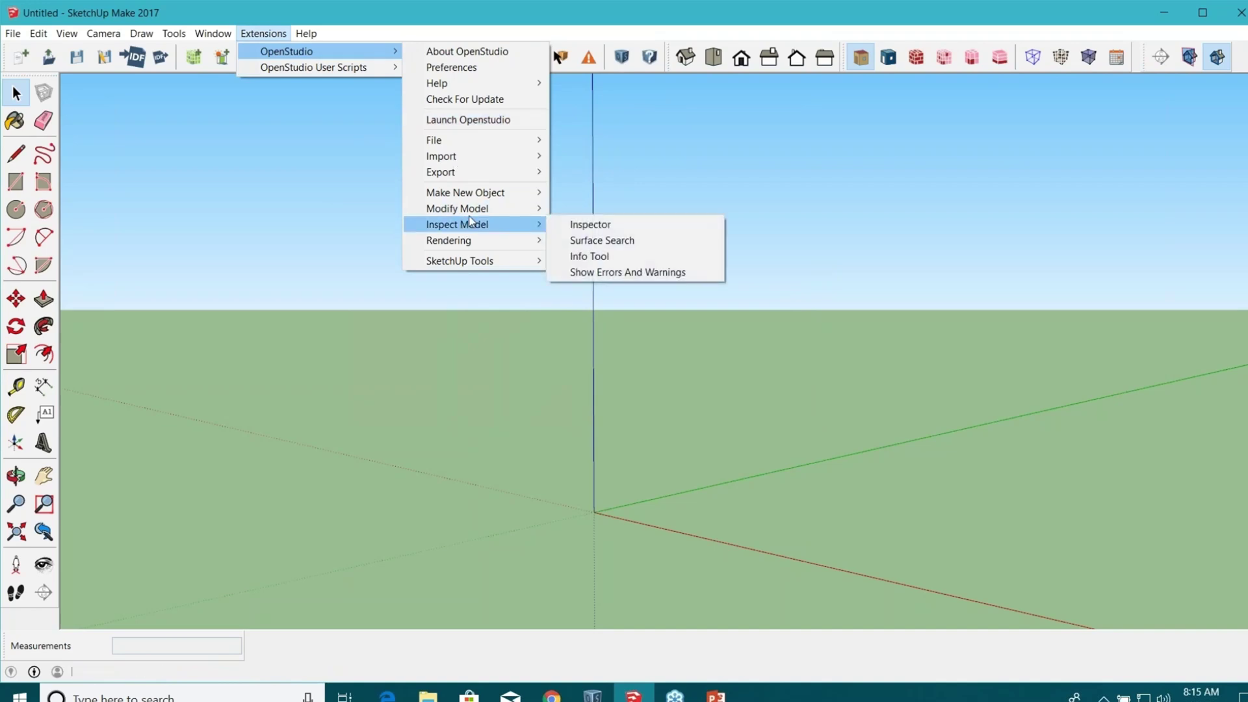
{"action": "mouse_move", "coordinate": [475, 216]}
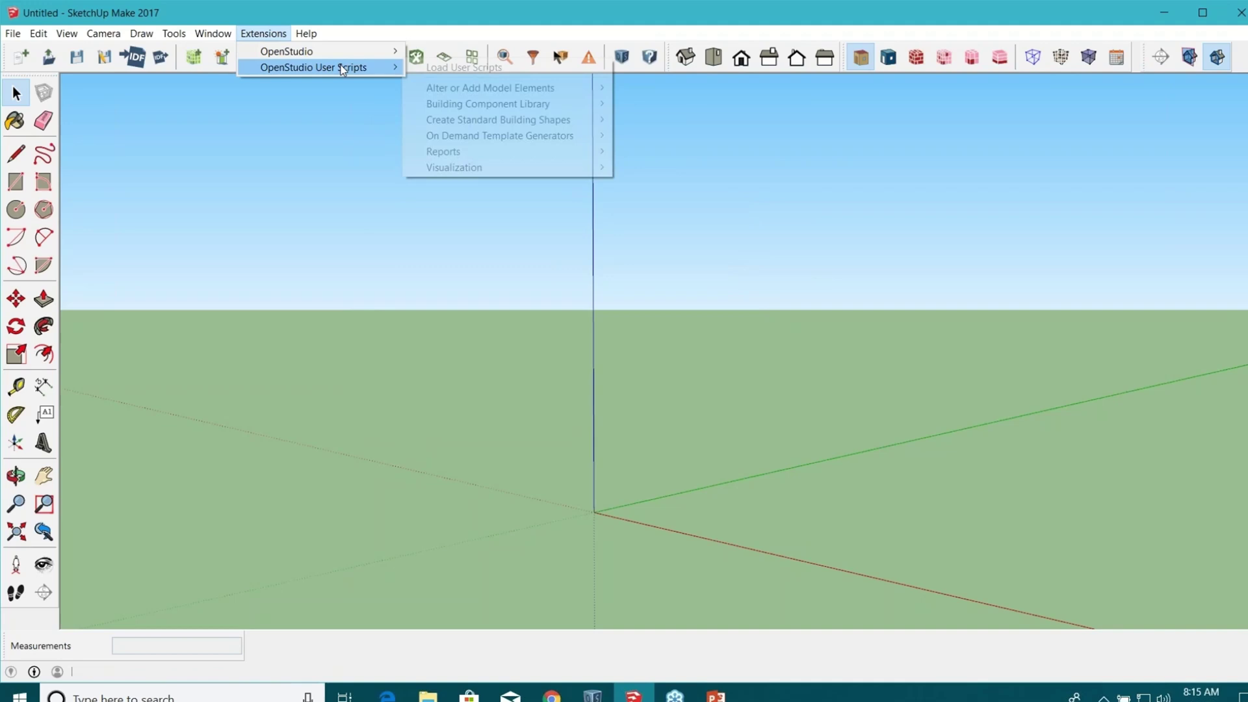
{"action": "mouse_move", "coordinate": [525, 139]}
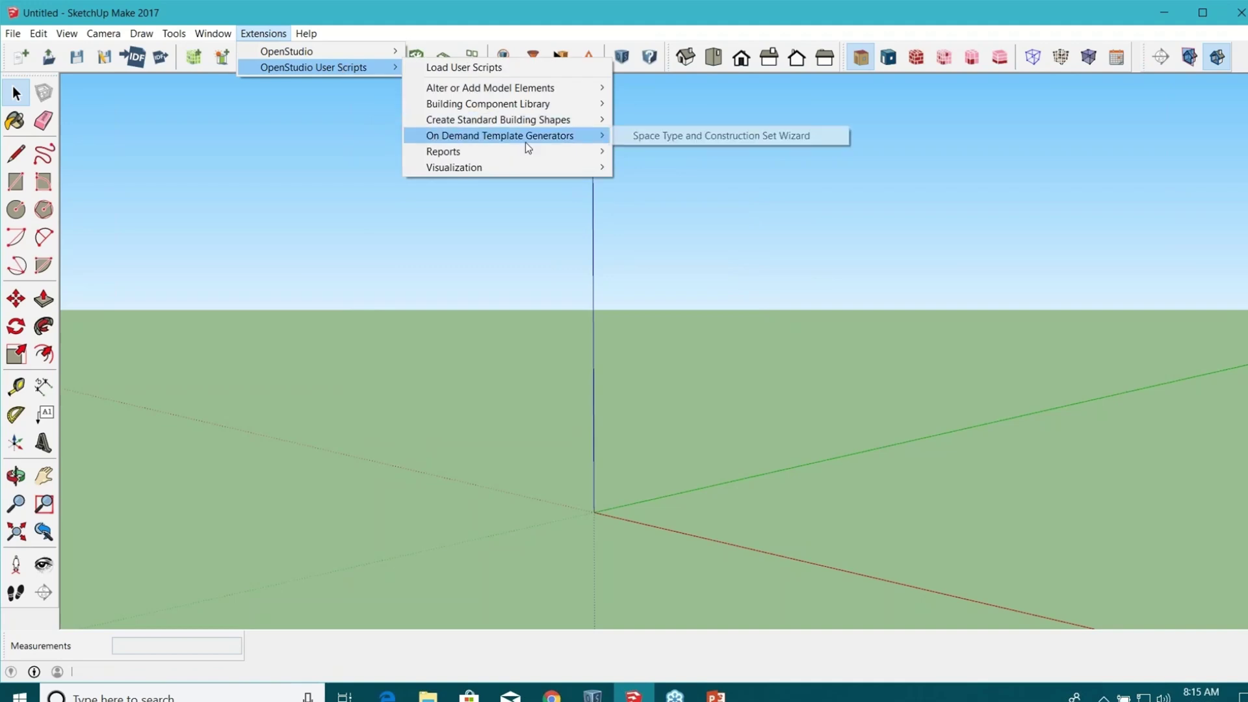
{"action": "left_click", "coordinate": [676, 137]}
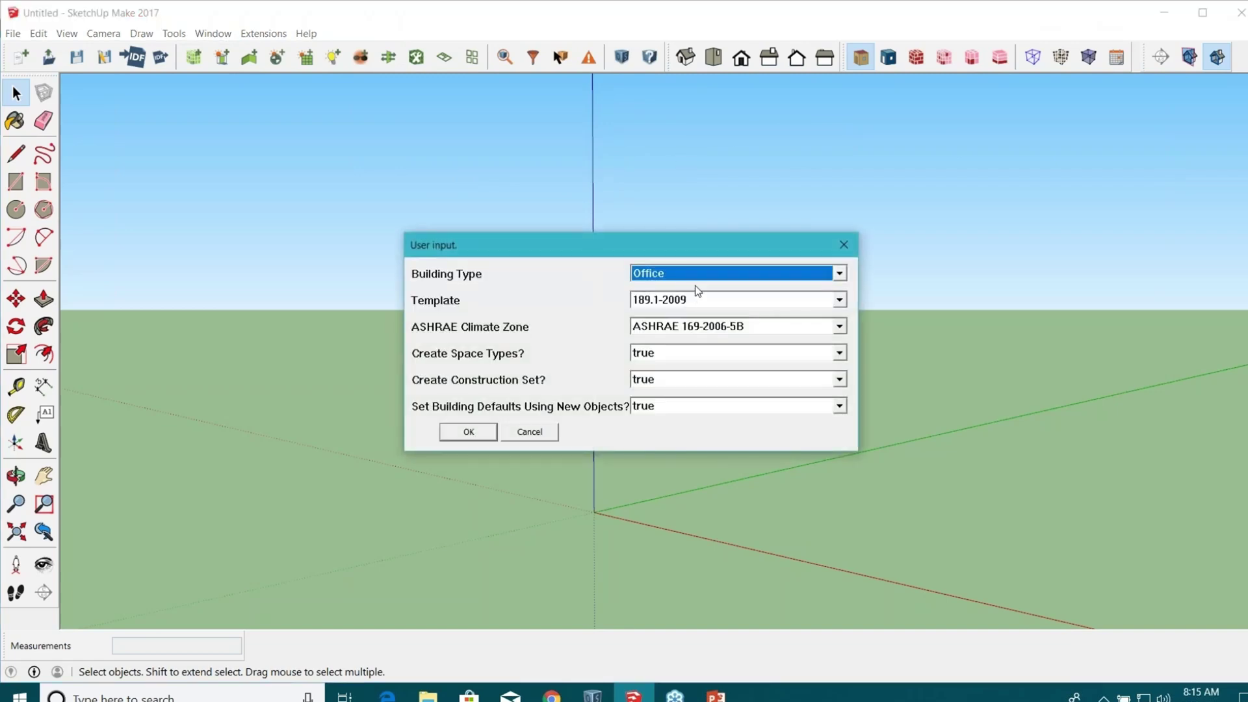
- Leave Building Type at Office and close the wizard's form without running it
{"action": "left_click", "coordinate": [697, 283]}
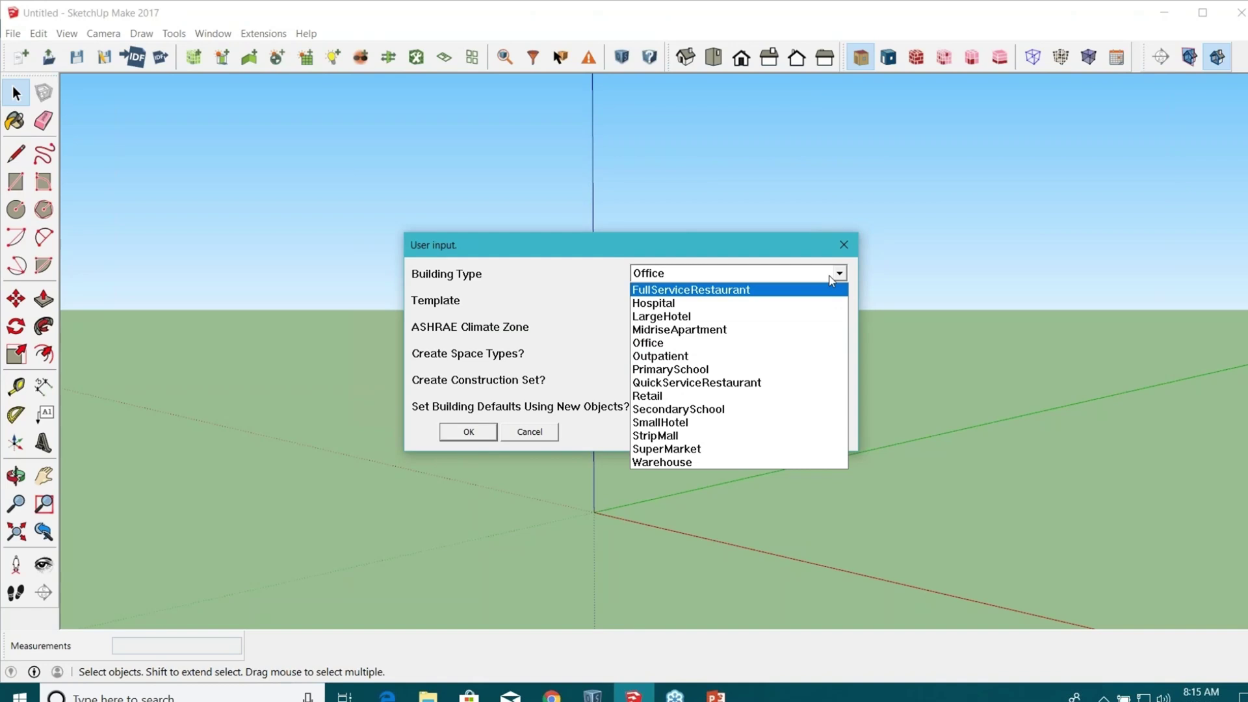
{"action": "left_click", "coordinate": [843, 253]}
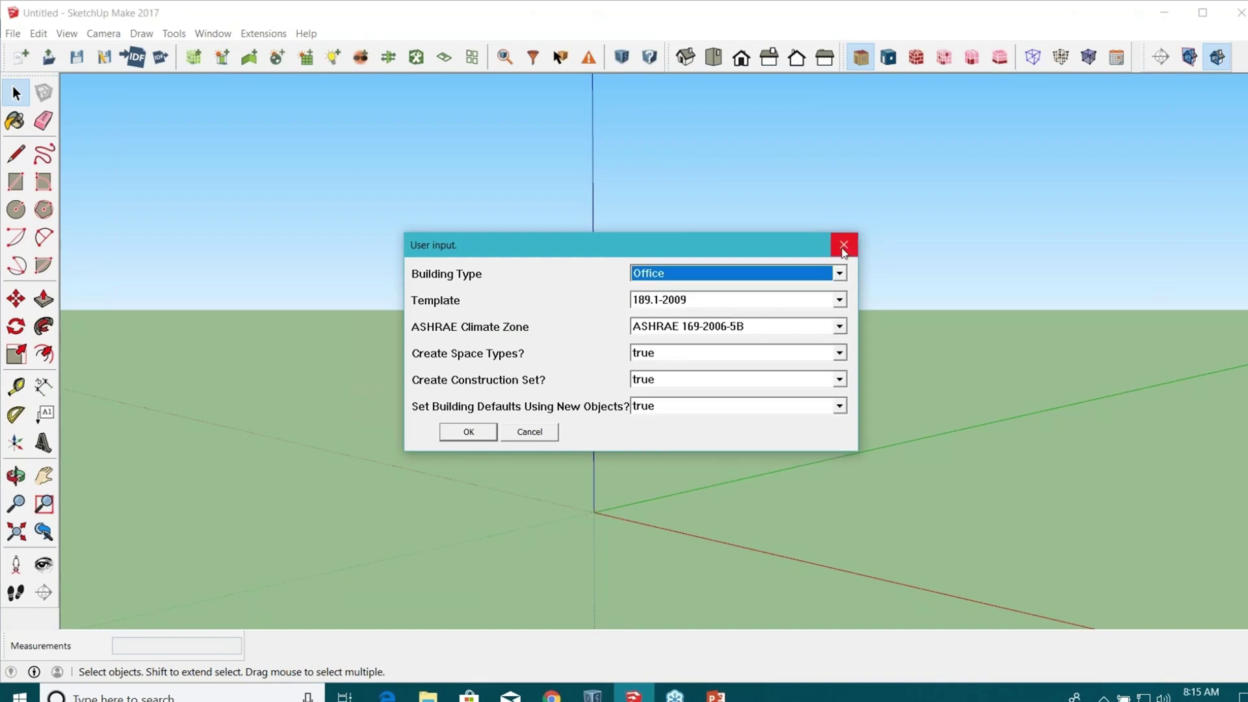
{"action": "left_click", "coordinate": [844, 250]}
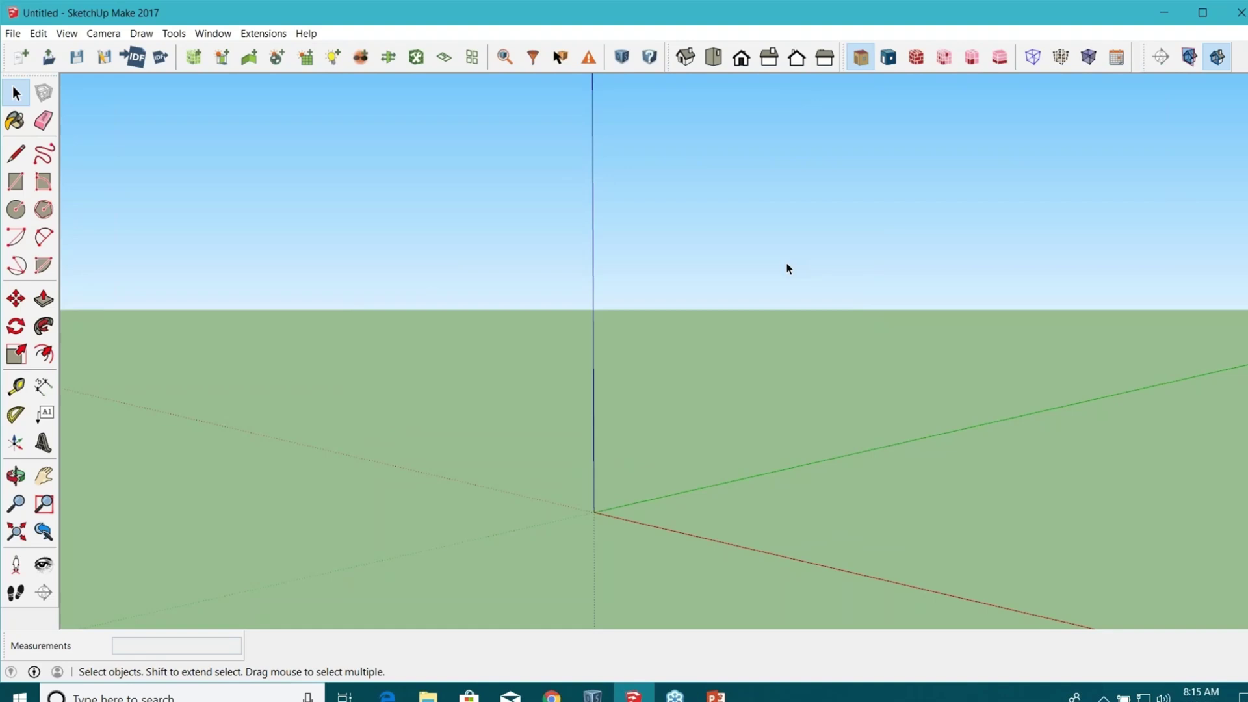
- In a maximized OpenStudio Inspector, list OS:SpaceType and select '90.1-2010 - Office - Conference'
{"action": "left_click", "coordinate": [506, 65]}
{"action": "left_click", "coordinate": [1113, 188]}
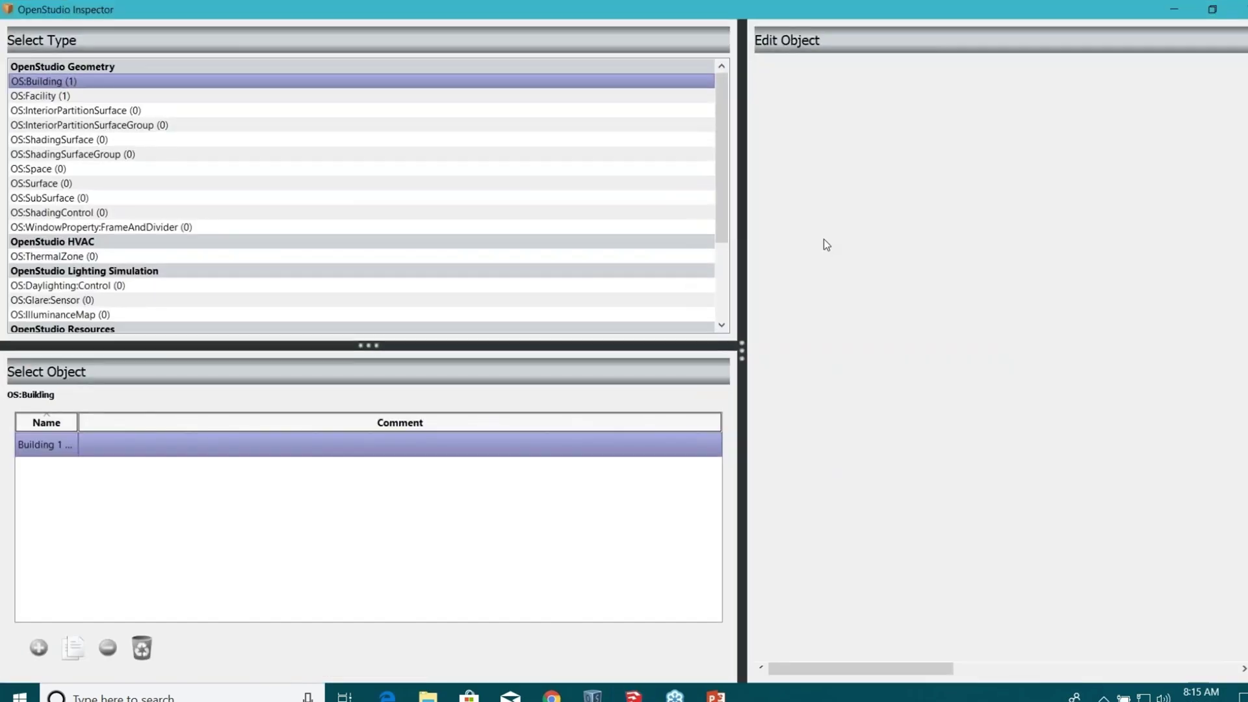
{"action": "scroll", "coordinate": [224, 269], "scroll_direction": "down", "scroll_amount": 3}
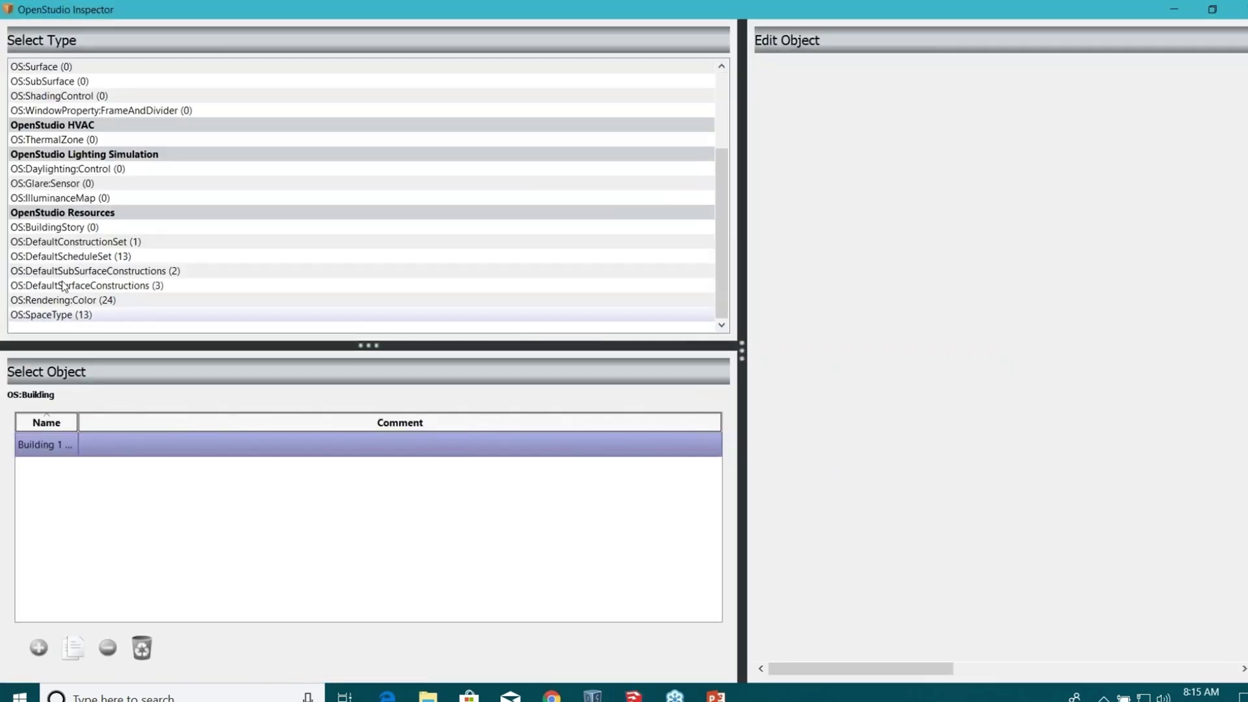
{"action": "left_click", "coordinate": [54, 316]}
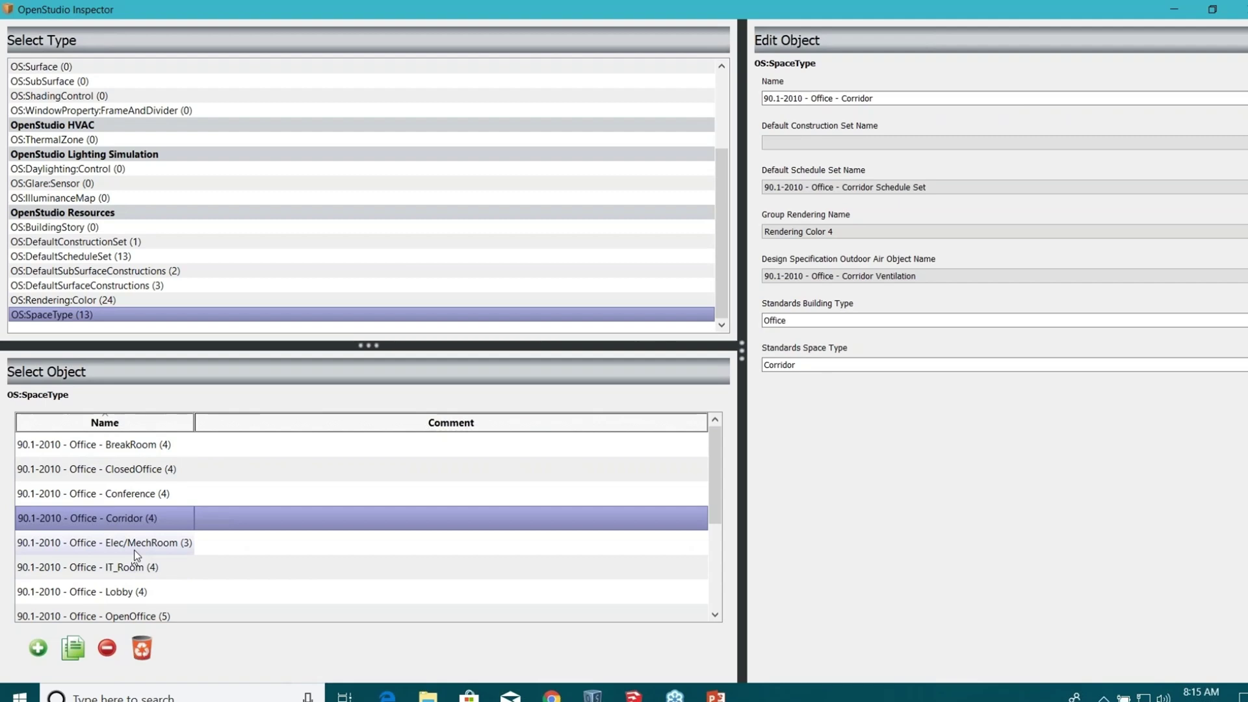
{"action": "scroll", "coordinate": [134, 550], "scroll_direction": "down", "scroll_amount": 2}
{"action": "scroll", "coordinate": [130, 532], "scroll_direction": "up", "scroll_amount": 2}
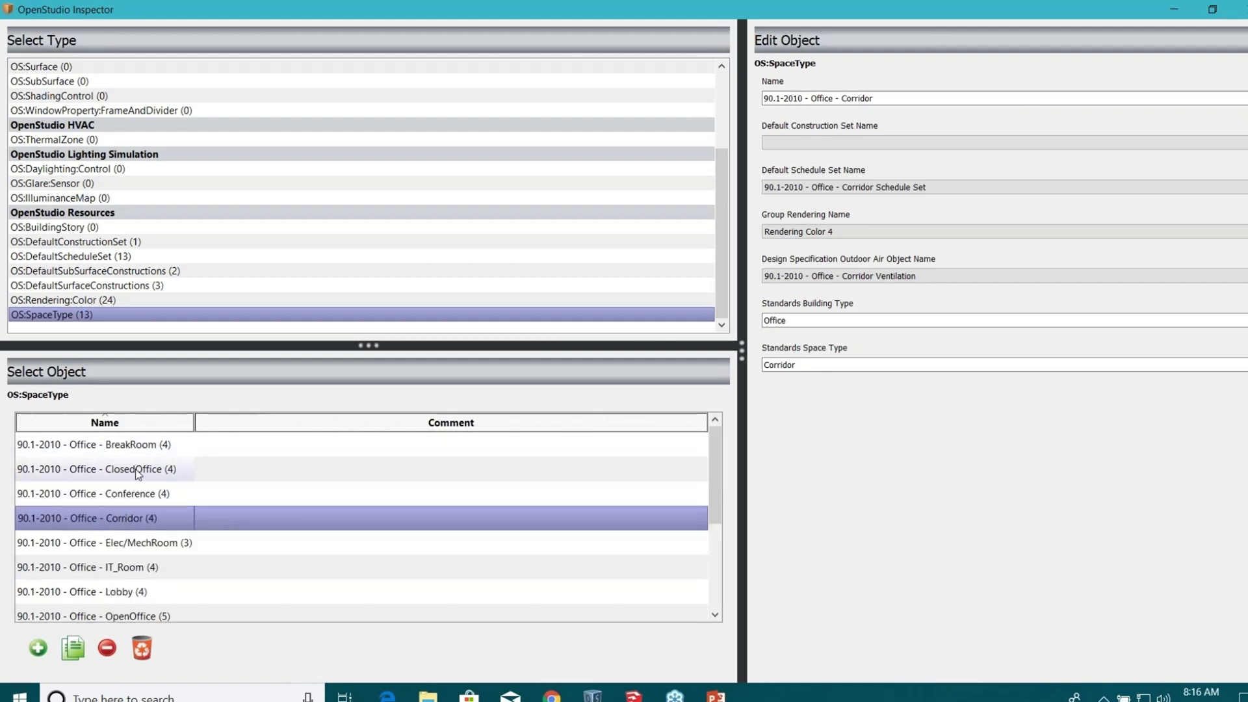
{"action": "left_click", "coordinate": [134, 492]}
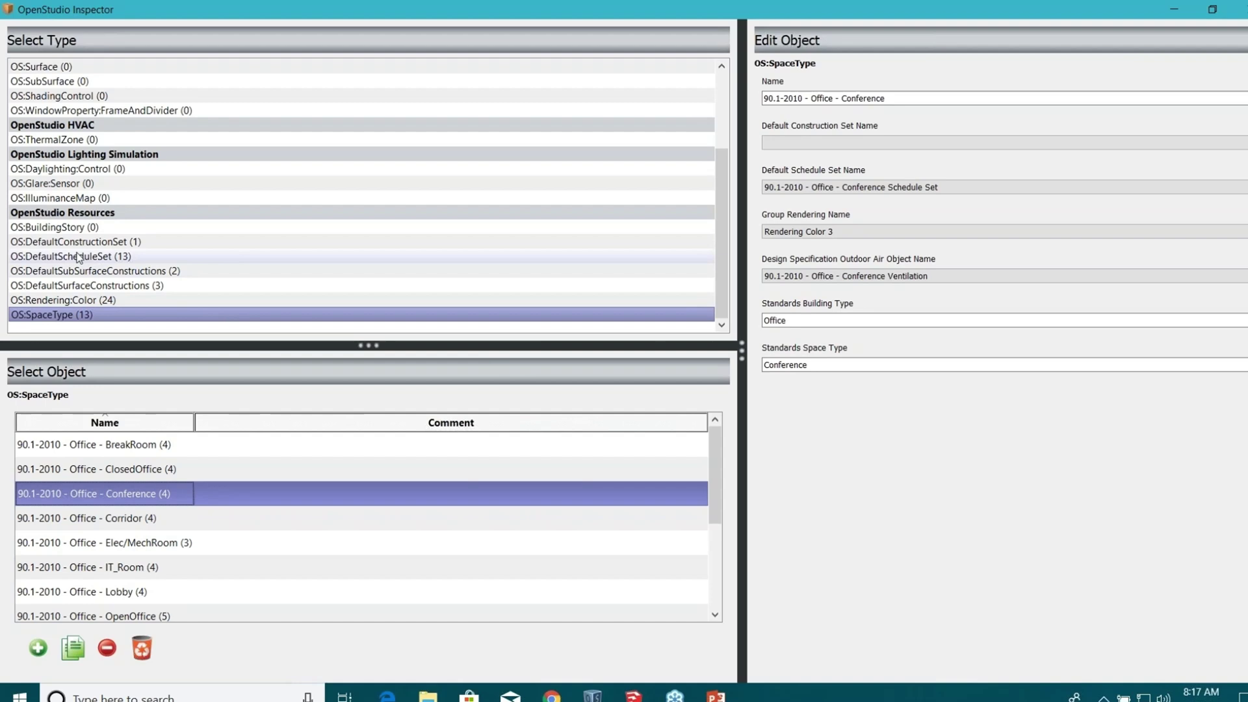
- View the 90.1-2010 - CZ4 - Office construction set, then restore the Inspector to a small window
{"action": "left_click", "coordinate": [79, 243]}
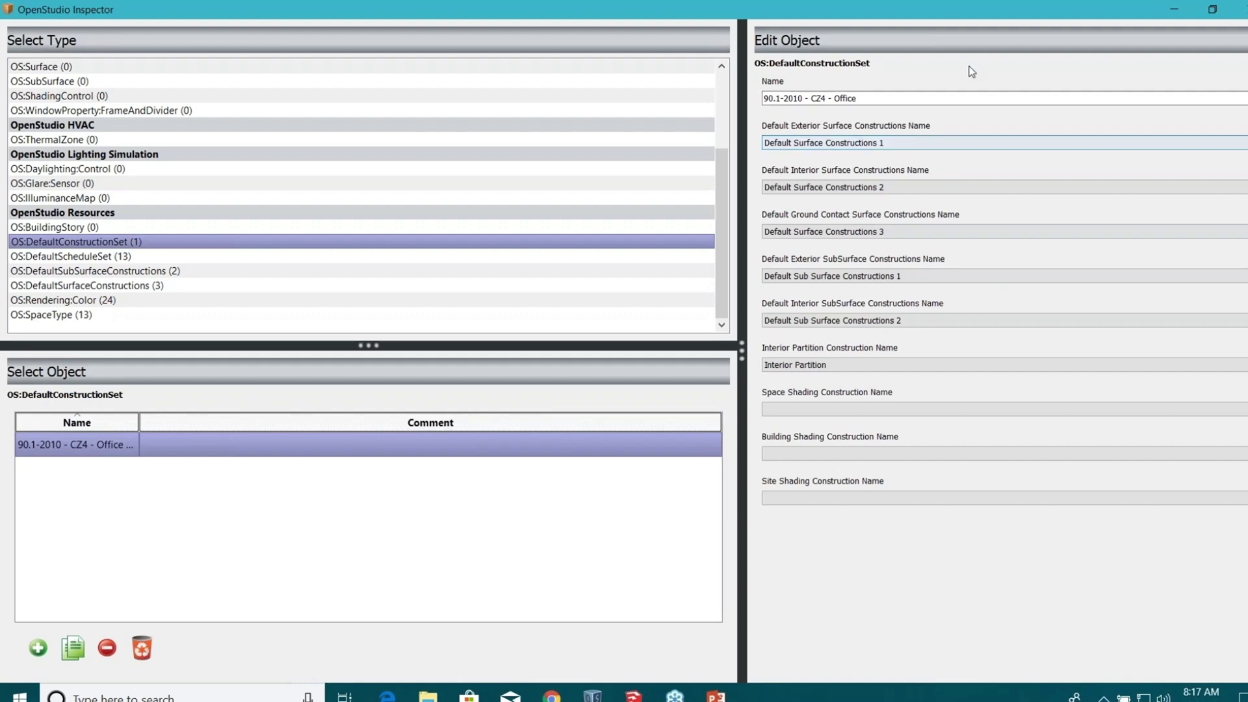
{"action": "double_click", "coordinate": [991, 15]}
{"action": "left_click_drag", "start_coordinate": [727, 178], "coordinate": [723, 178]}
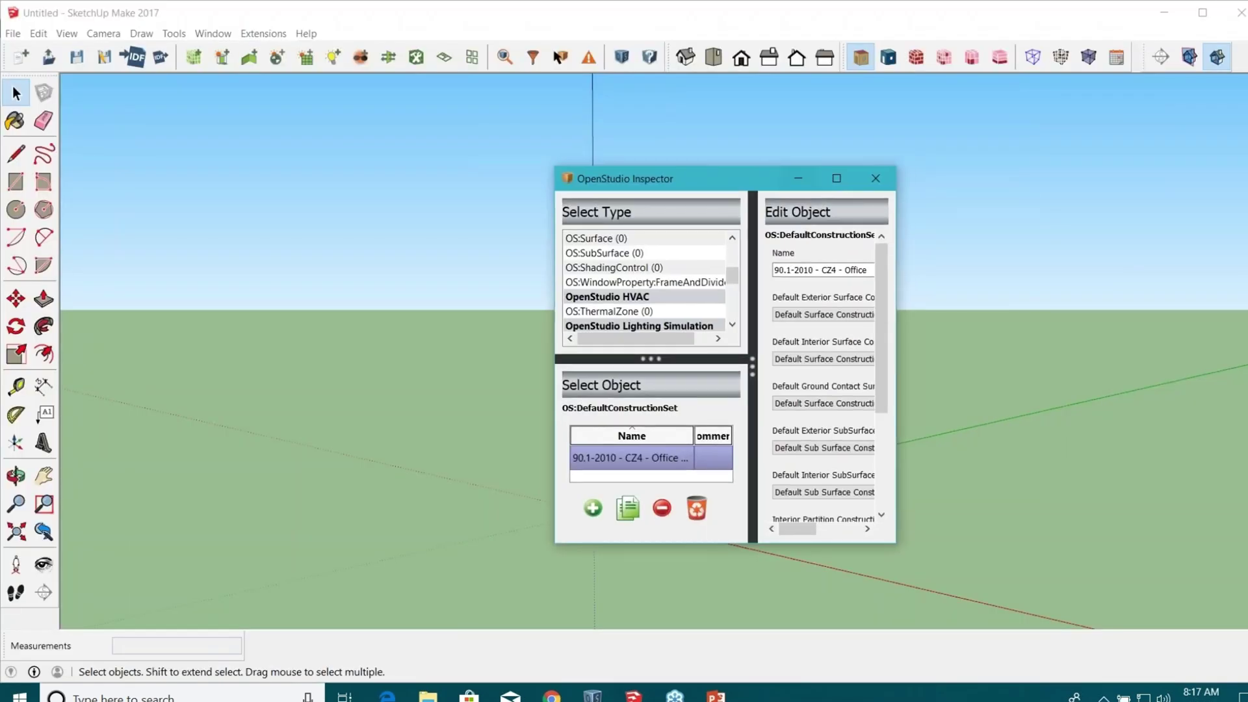
- Close the OpenStudio Inspector and refocus SketchUp on the empty model
{"action": "left_click", "coordinate": [875, 180]}
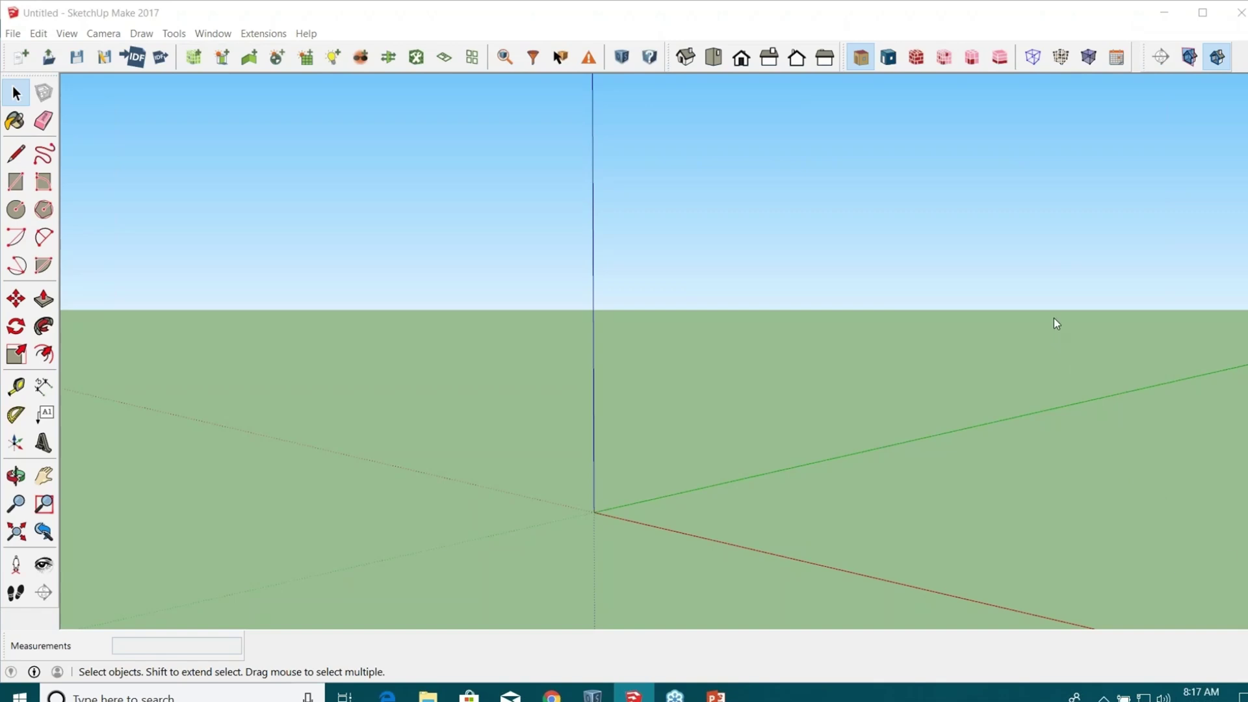
{"action": "left_click", "coordinate": [1022, 39]}
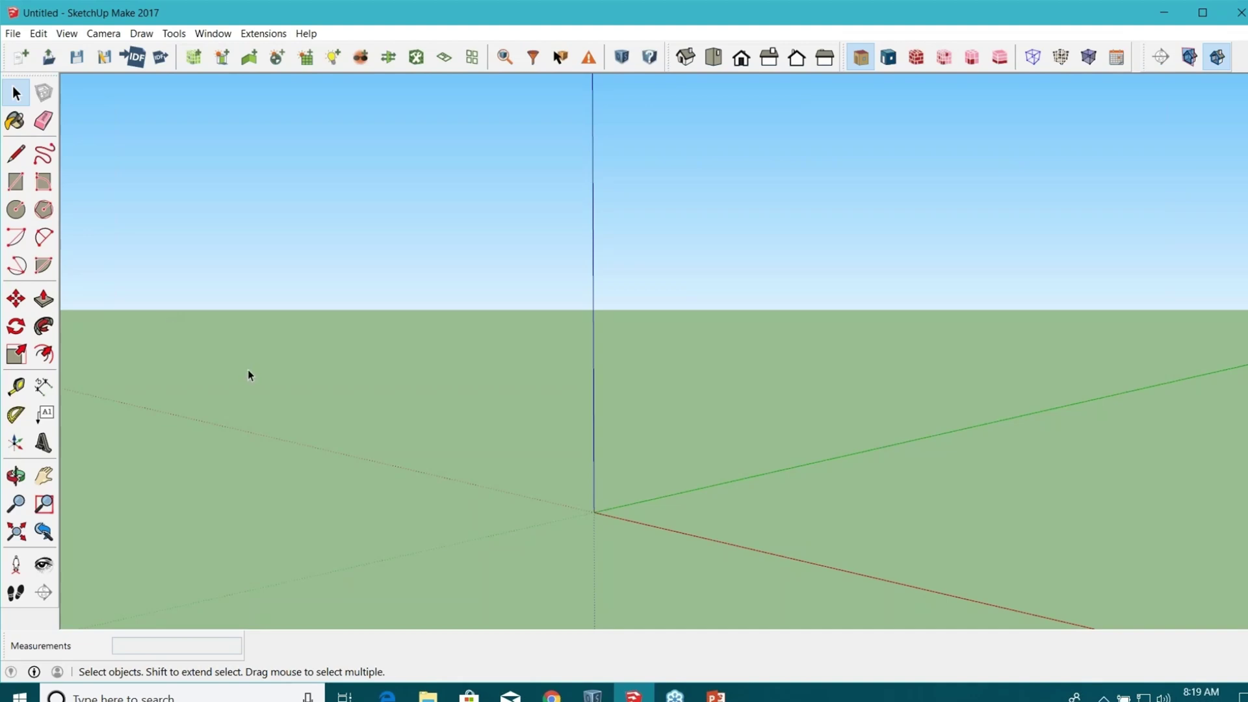
{"action": "scroll", "coordinate": [367, 354], "scroll_direction": "down", "scroll_amount": 2}
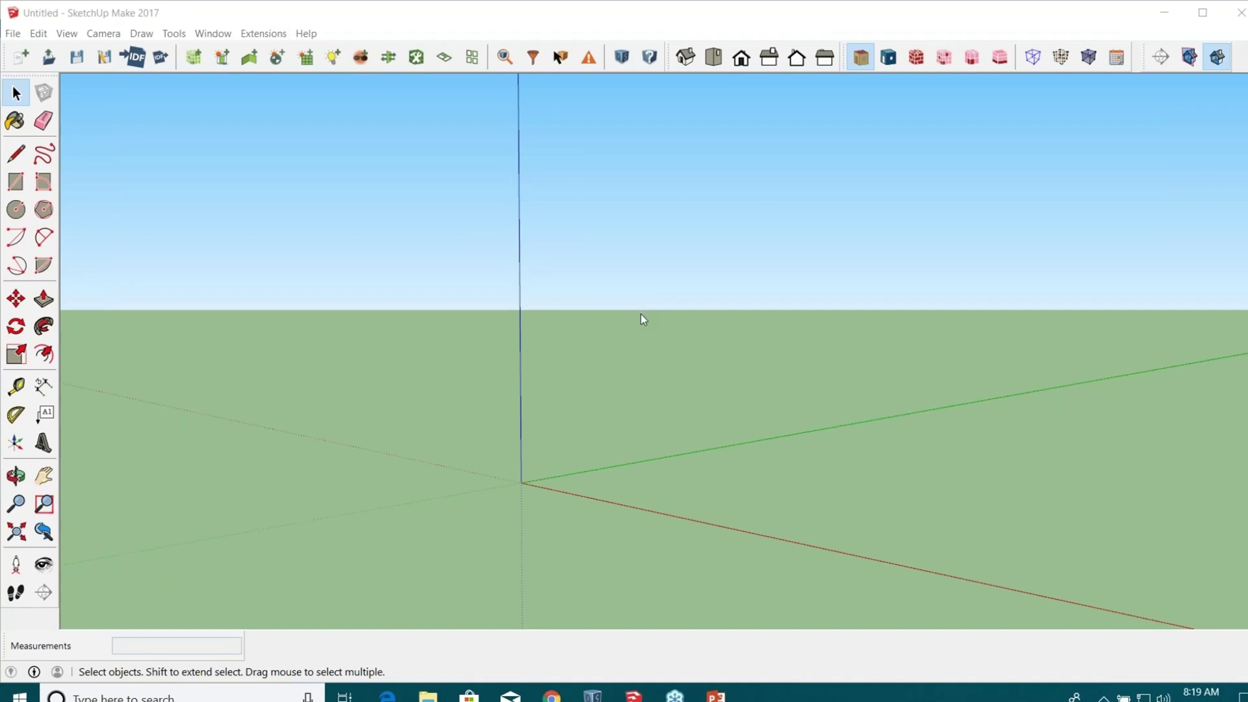
- Search 'openstudio' in a new Chrome tab and go to the OpenStudio Developers page
{"action": "left_click", "coordinate": [551, 695]}
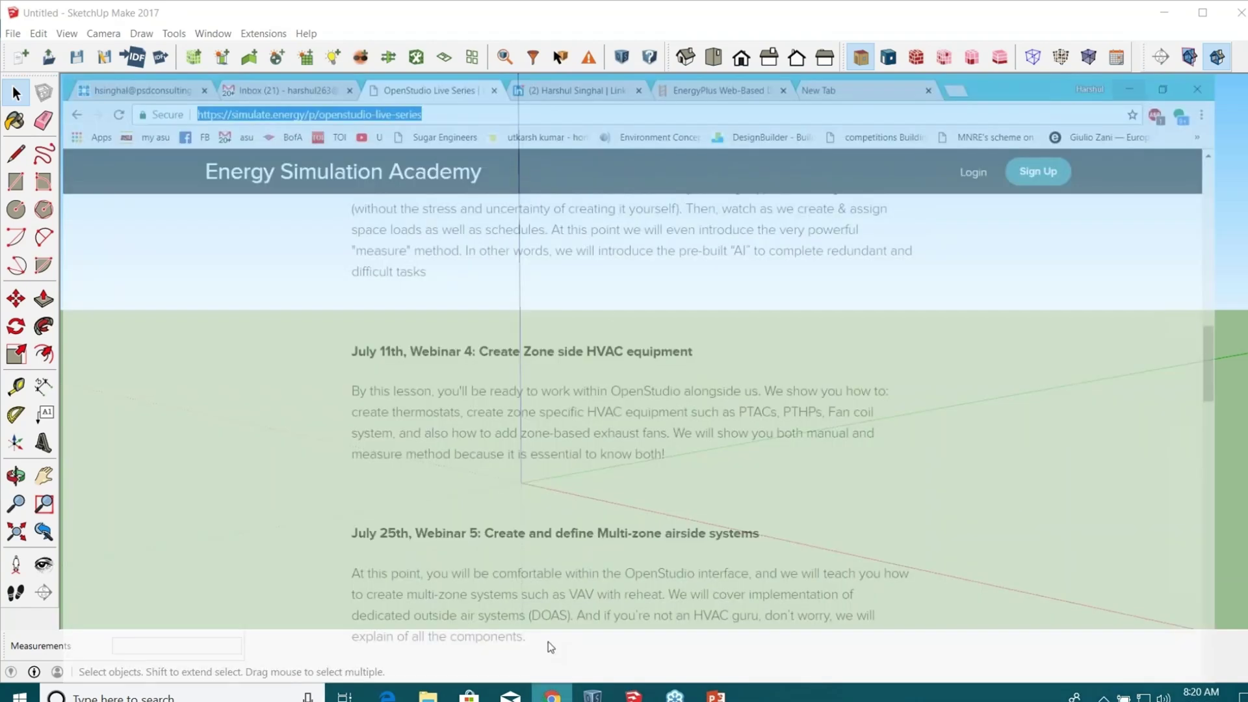
{"action": "left_click", "coordinate": [851, 14]}
{"action": "type", "text": "op"}
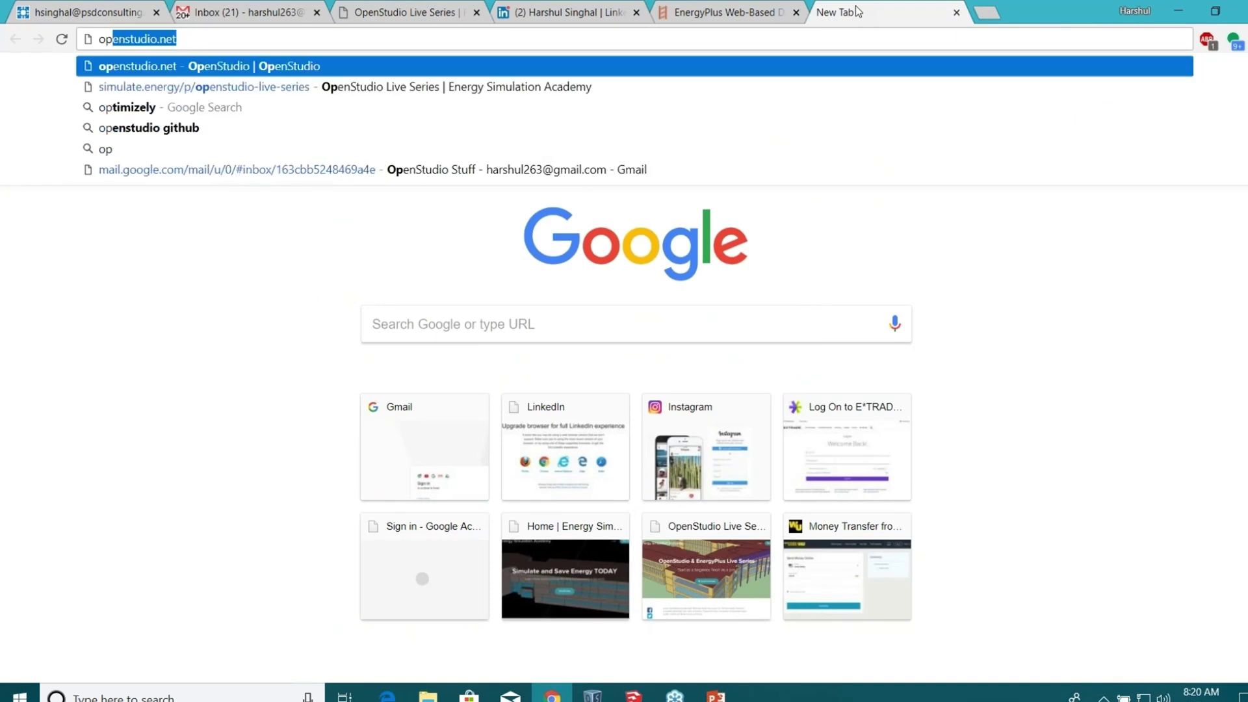
{"action": "type", "text": "enstudio"}
{"action": "key", "text": "Return"}
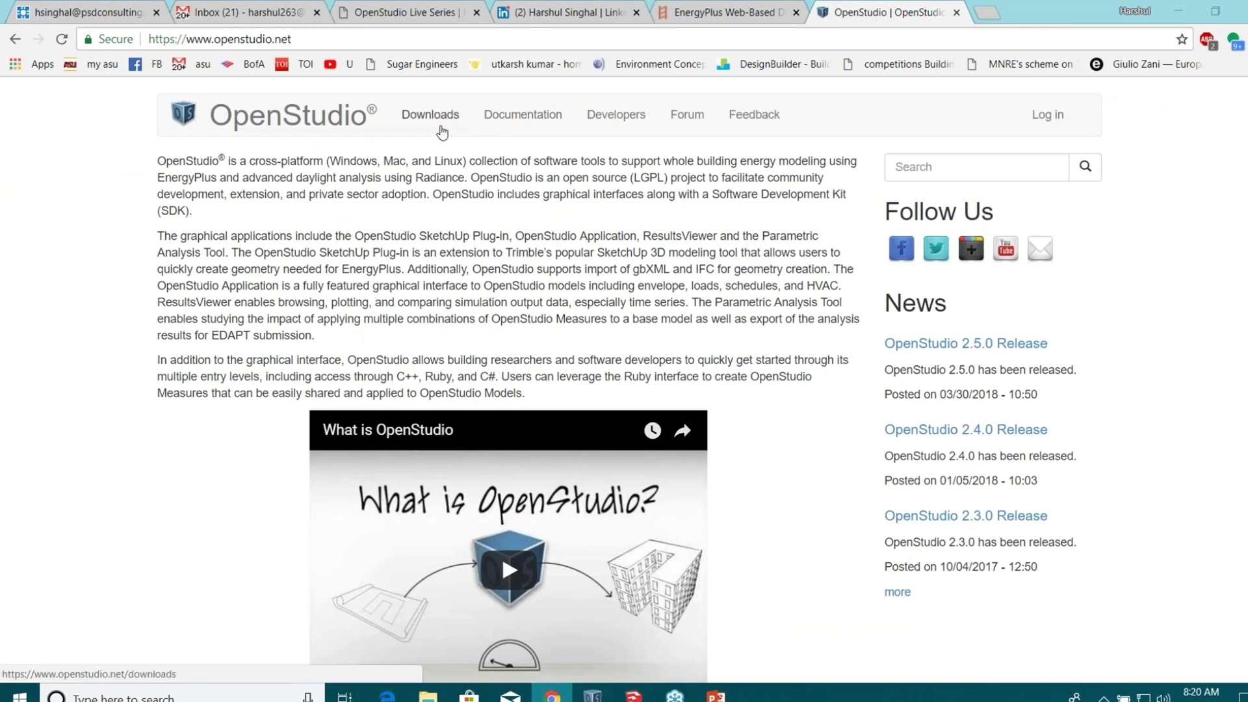
{"action": "left_click", "coordinate": [606, 117]}
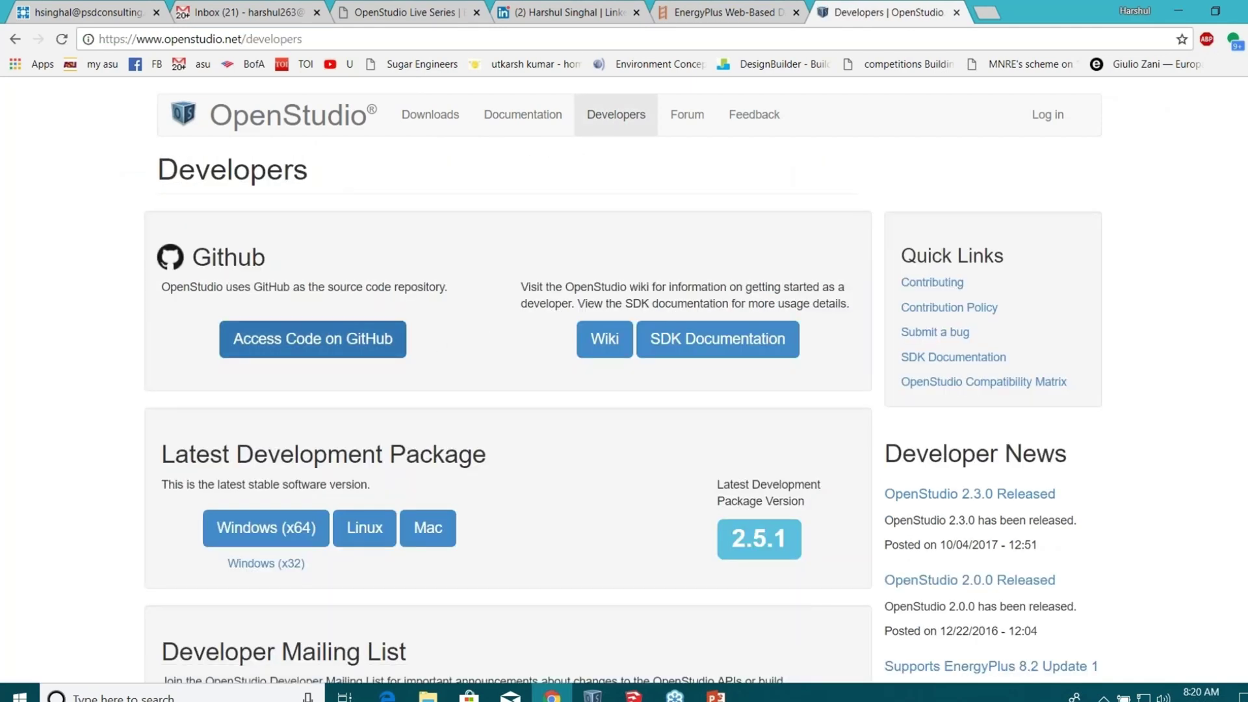
- Follow 'Access Code on GitHub' to the NREL/OpenStudio repository and scroll to its file list
{"action": "left_click", "coordinate": [360, 350]}
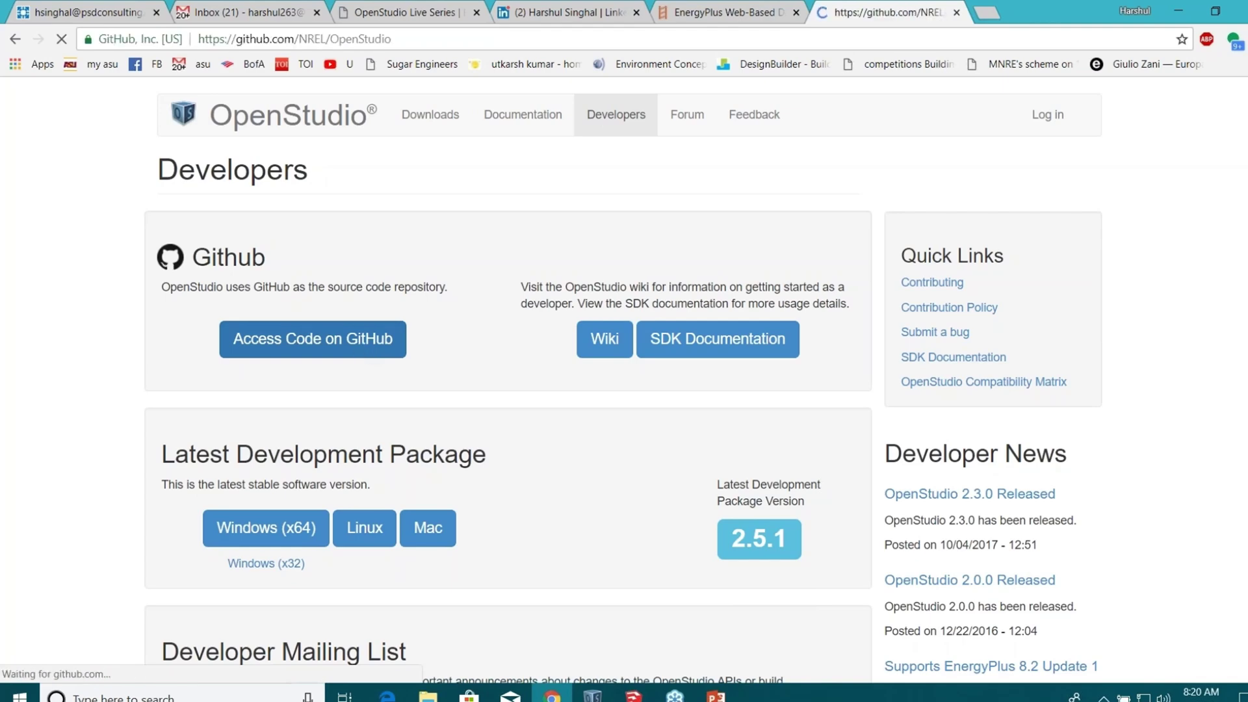
{"action": "scroll", "coordinate": [385, 348], "scroll_direction": "down", "scroll_amount": 5}
{"action": "scroll", "coordinate": [384, 349], "scroll_direction": "up", "scroll_amount": 5}
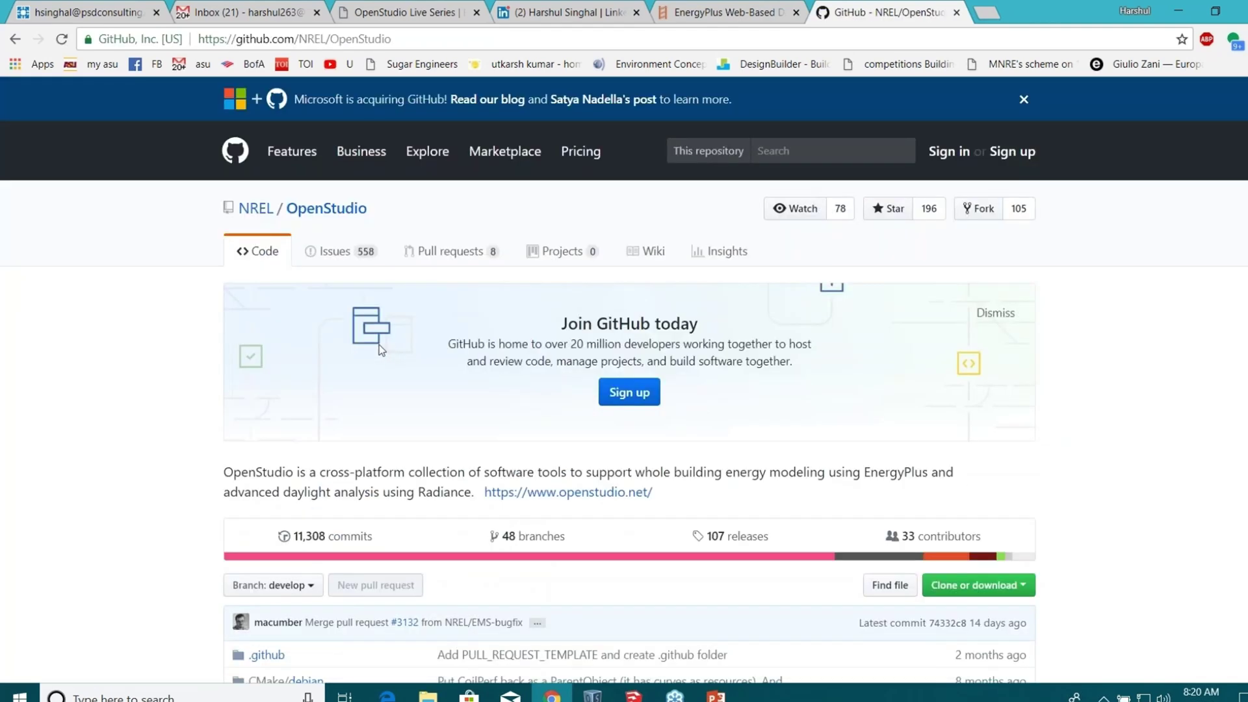
{"action": "scroll", "coordinate": [380, 344], "scroll_direction": "down", "scroll_amount": 4}
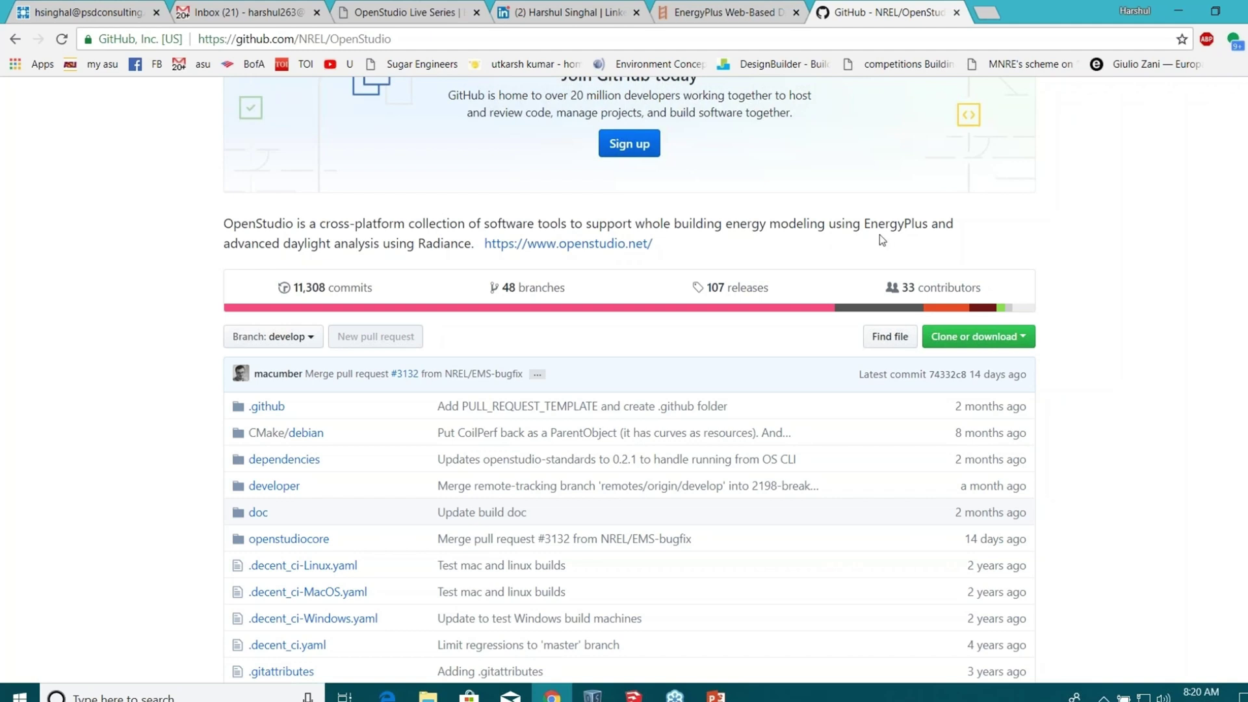
{"action": "scroll", "coordinate": [574, 263], "scroll_direction": "up", "scroll_amount": 4}
- Open the '107 releases' list and highlight the latest release's May 2 date
{"action": "scroll", "coordinate": [739, 374], "scroll_direction": "down", "scroll_amount": 3}
{"action": "left_click", "coordinate": [745, 288]}
{"action": "scroll", "coordinate": [721, 318], "scroll_direction": "down", "scroll_amount": 2}
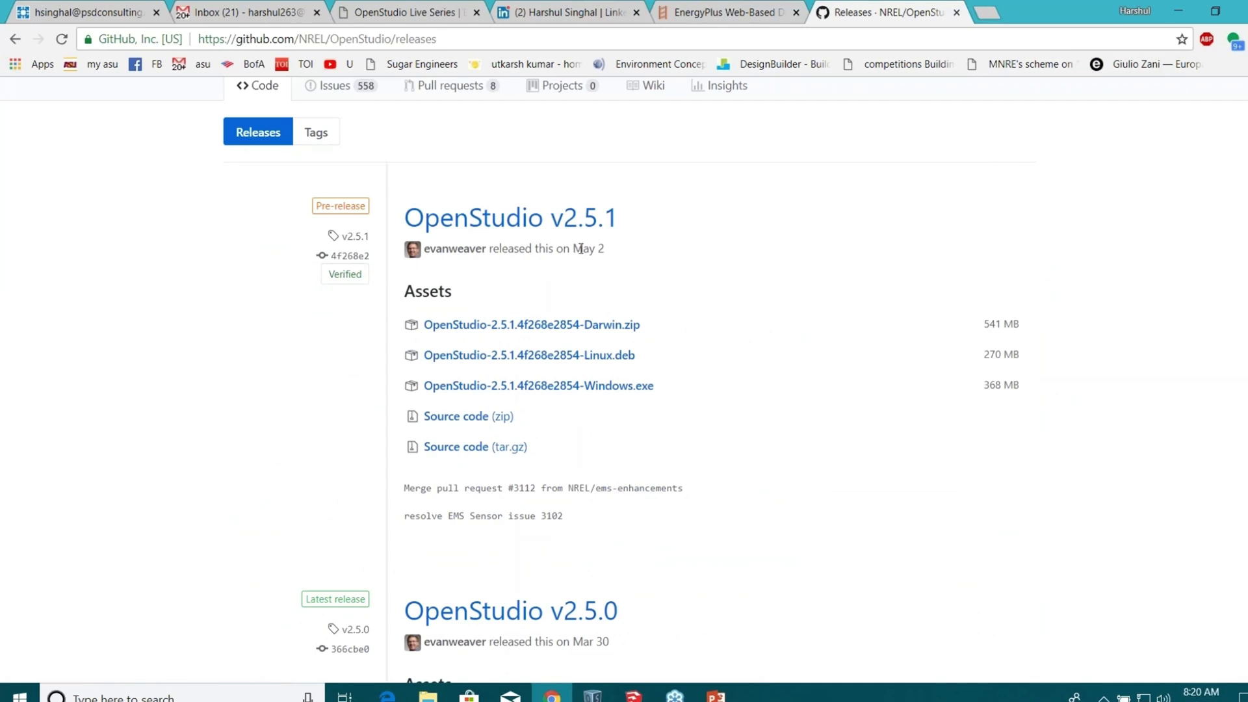
{"action": "mouse_move", "coordinate": [573, 248]}
{"action": "left_click_drag", "start_coordinate": [573, 249], "coordinate": [603, 248]}
{"action": "left_click", "coordinate": [575, 249]}
{"action": "left_click_drag", "start_coordinate": [575, 249], "coordinate": [602, 249]}
- Scroll down the Releases page past v2.5.0 to the v2.4.3 pre-release
{"action": "scroll", "coordinate": [603, 249], "scroll_direction": "down", "scroll_amount": 4}
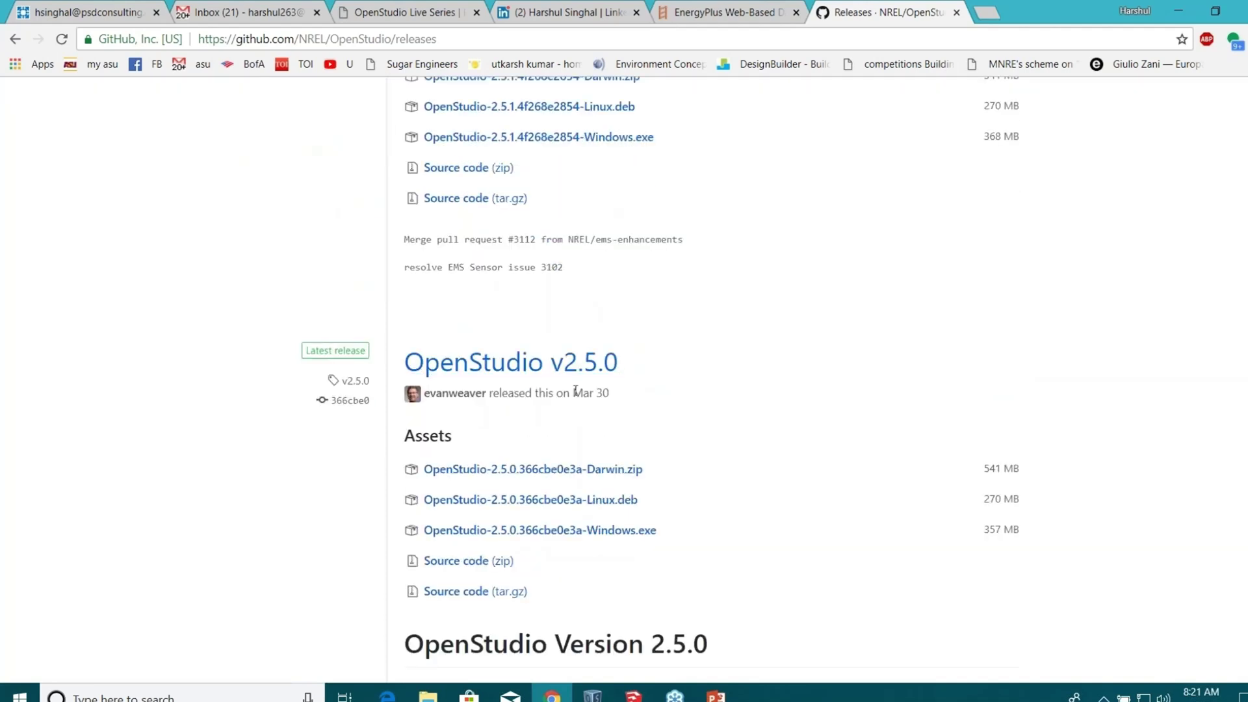
{"action": "left_click_drag", "start_coordinate": [574, 392], "coordinate": [611, 394]}
{"action": "scroll", "coordinate": [611, 393], "scroll_direction": "down", "scroll_amount": 5}
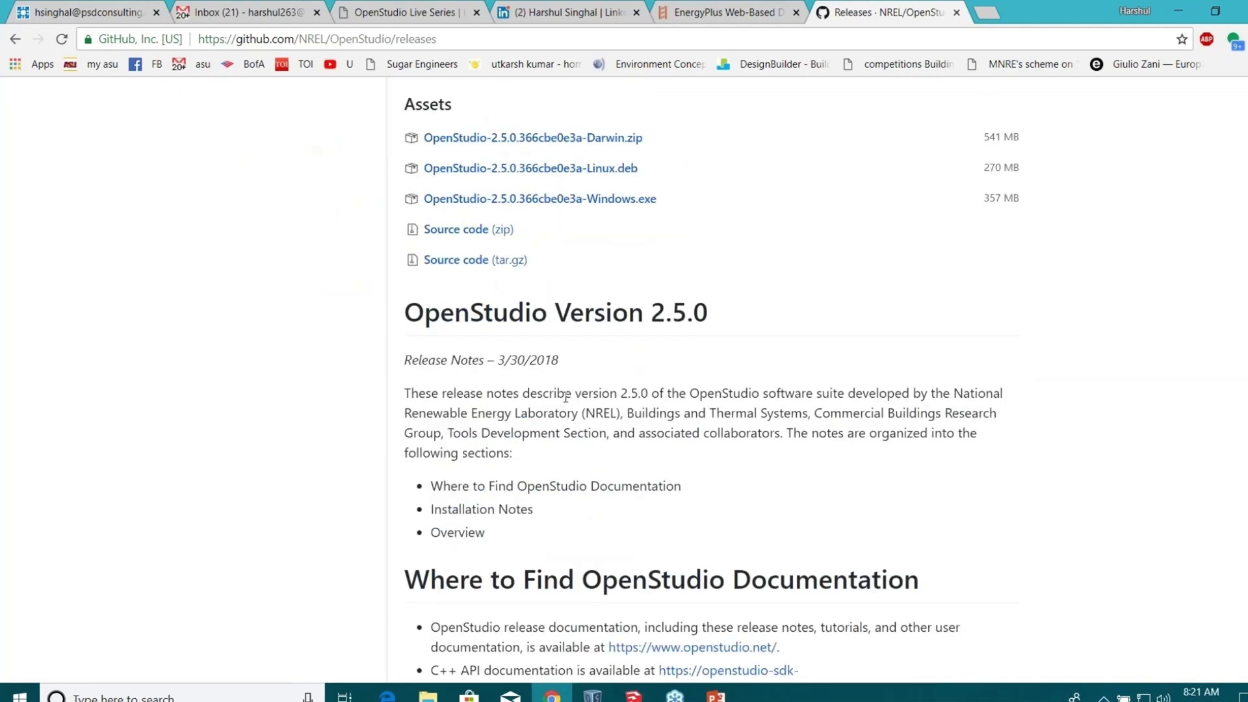
{"action": "scroll", "coordinate": [546, 382], "scroll_direction": "down", "scroll_amount": 20}
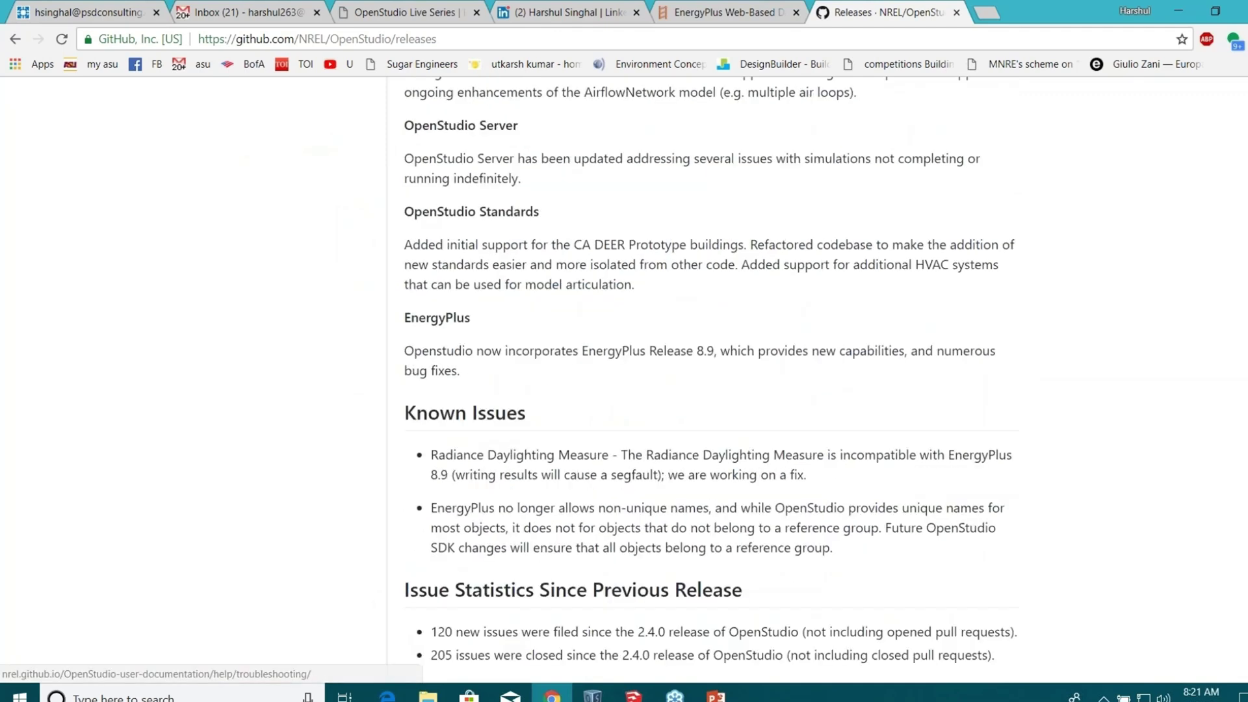
{"action": "scroll", "coordinate": [559, 384], "scroll_direction": "down", "scroll_amount": 1}
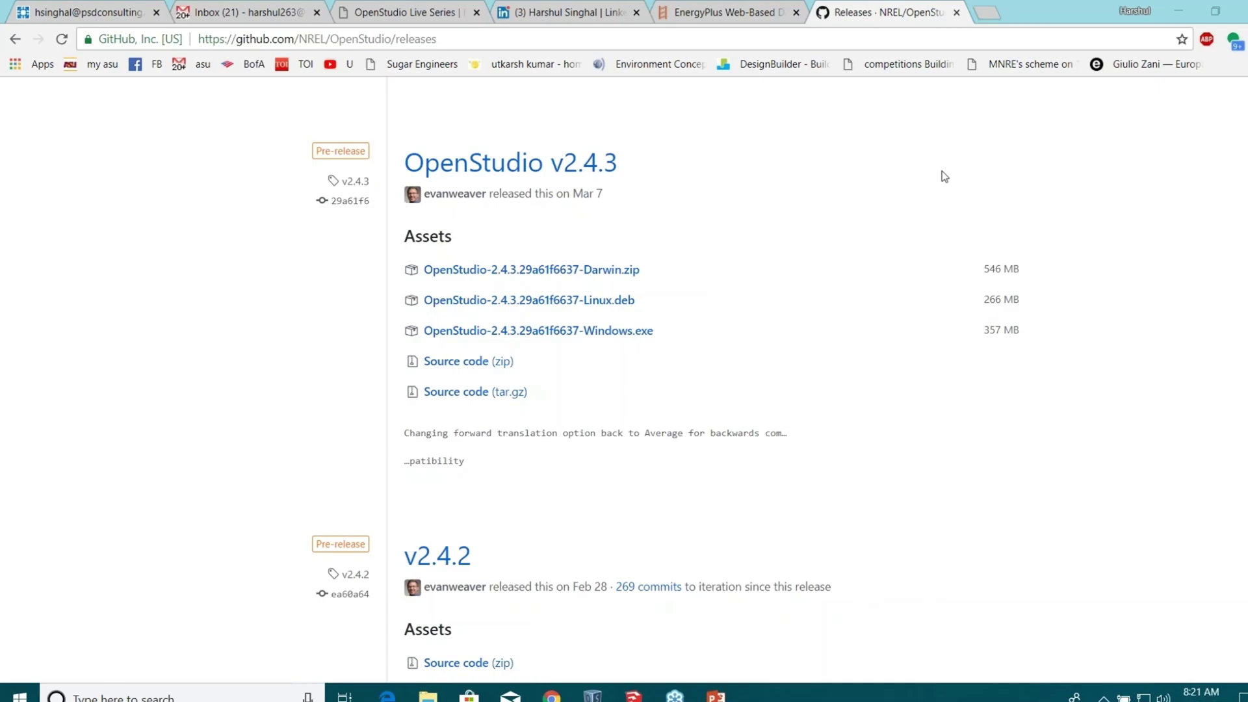
- Return to SketchUp, switch to Top view, and anchor a rectangle's first corner at the origin
{"action": "left_click", "coordinate": [1178, 10]}
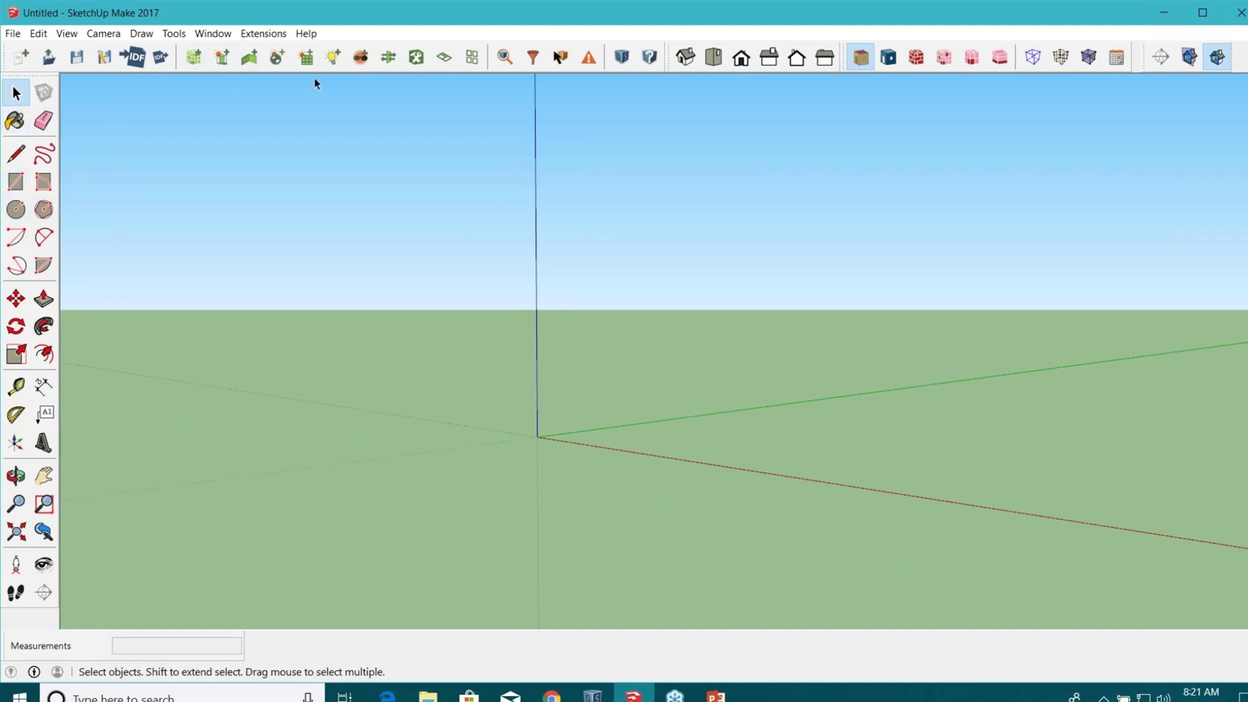
{"action": "left_click", "coordinate": [715, 64]}
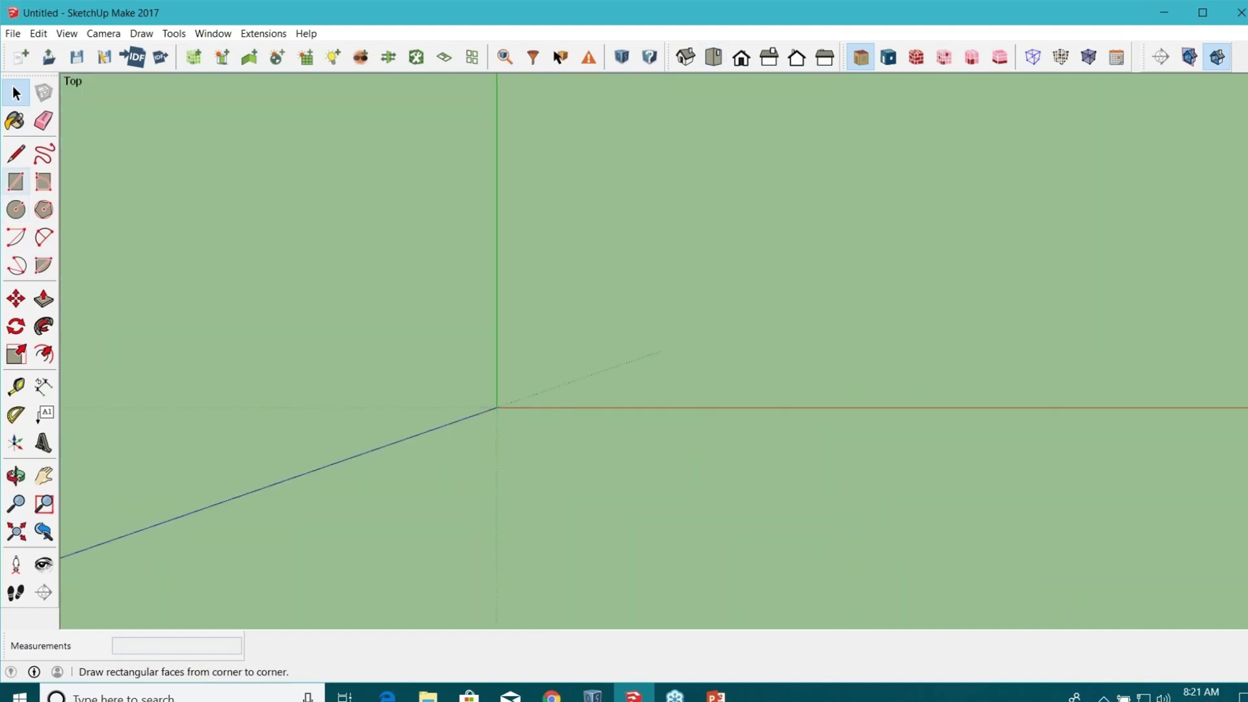
{"action": "key", "text": "r"}
{"action": "left_click", "coordinate": [497, 408]}
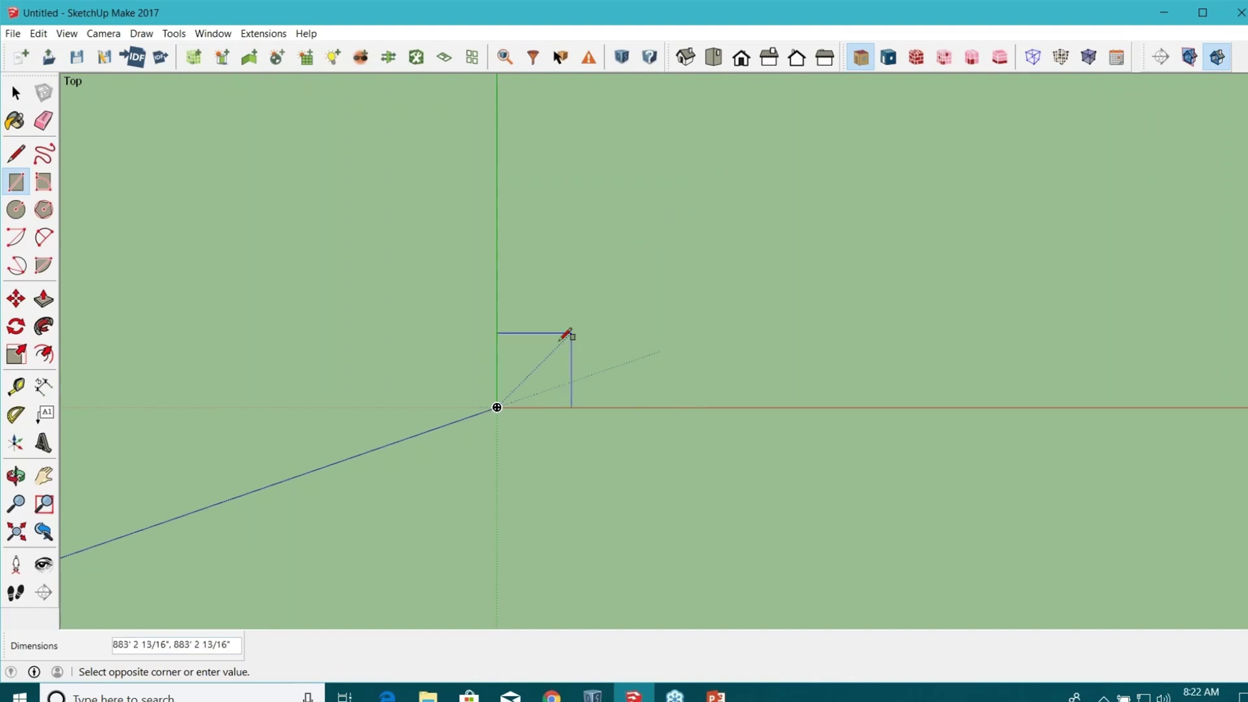
- Enter 30', 60' as the rectangle dimensions to place the floor face, then return to Select
{"action": "scroll", "coordinate": [494, 416], "scroll_direction": "up", "scroll_amount": 6}
{"action": "type", "text": "3"}
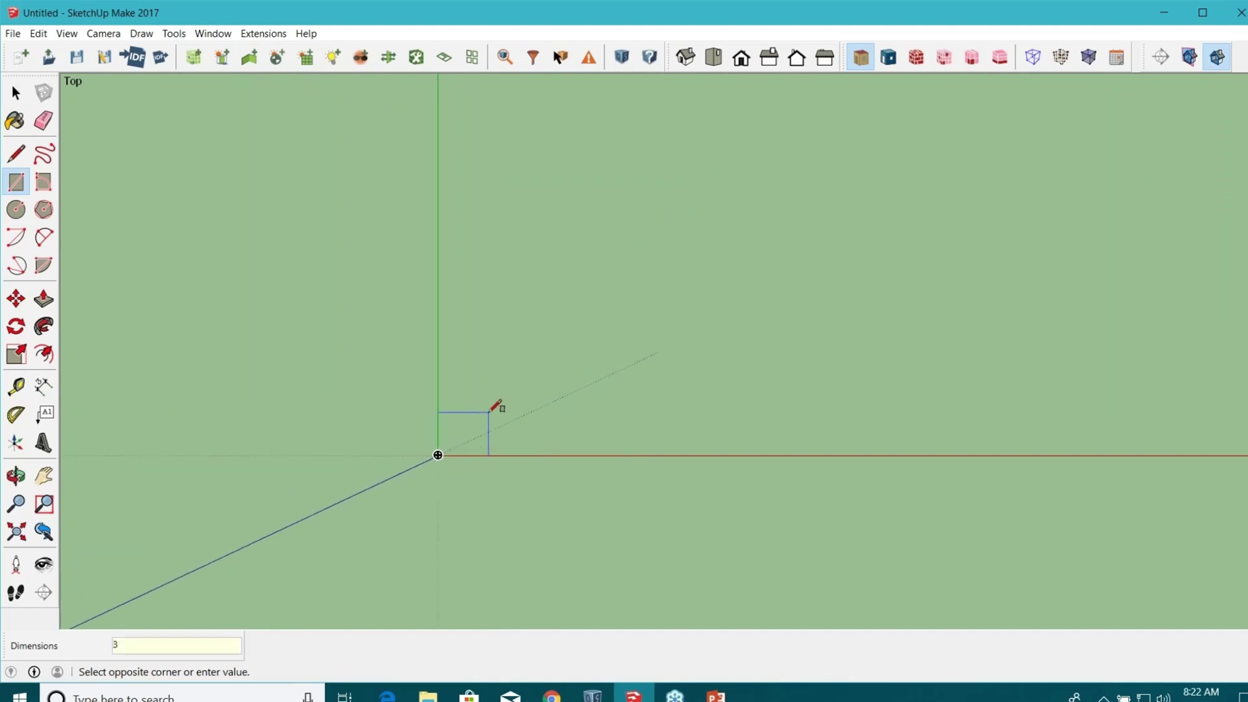
{"action": "type", "text": "0', 60'"}
{"action": "key", "text": "Return"}
{"action": "scroll", "coordinate": [185, 304], "scroll_direction": "up", "scroll_amount": 5}
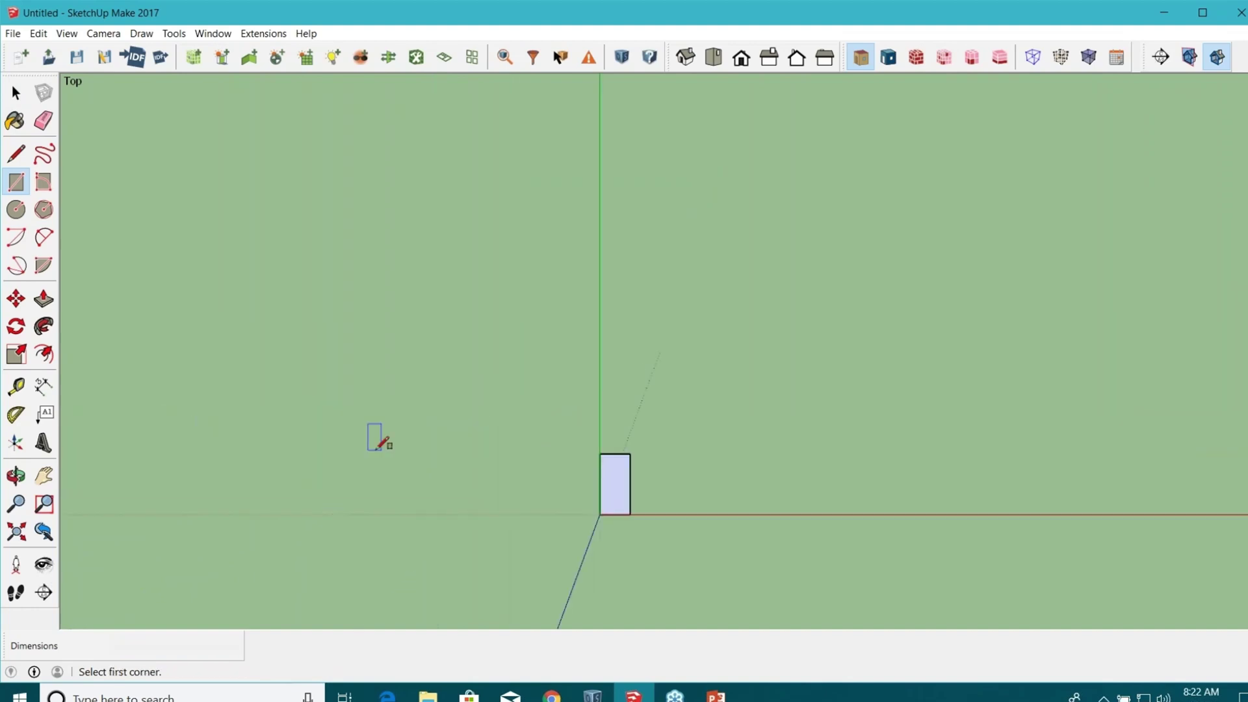
{"action": "scroll", "coordinate": [734, 468], "scroll_direction": "up", "scroll_amount": 3}
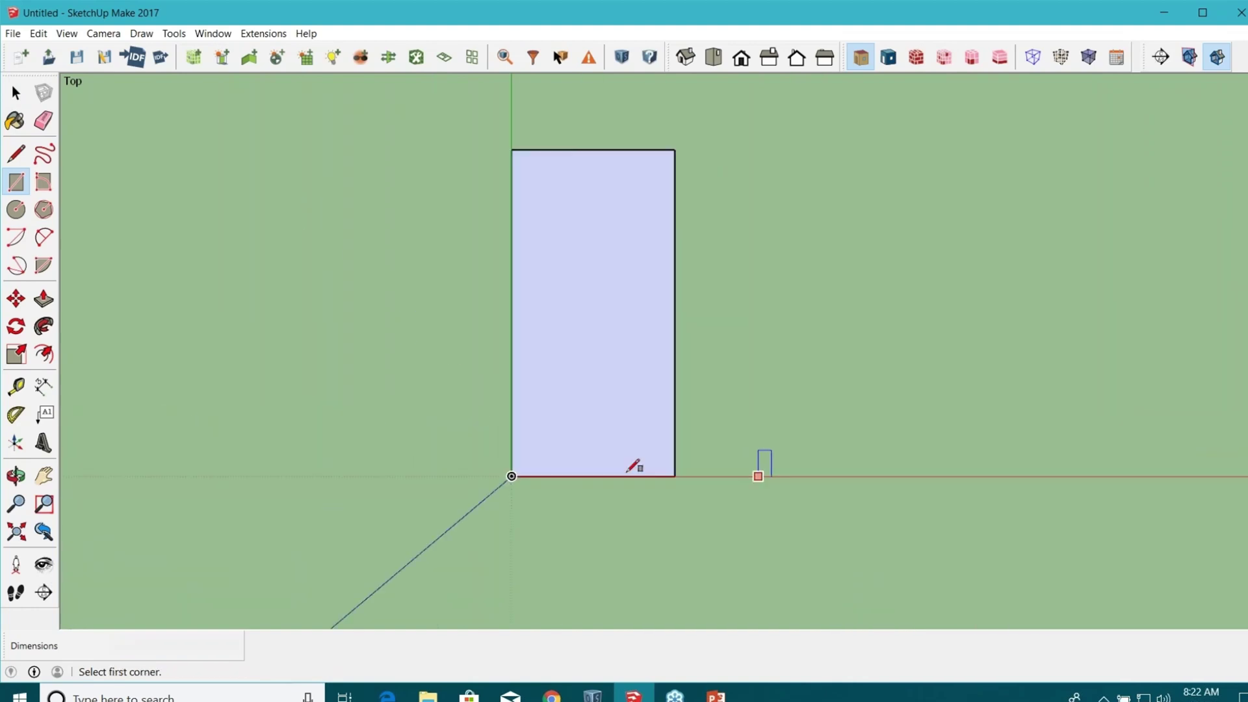
{"action": "left_click", "coordinate": [16, 93]}
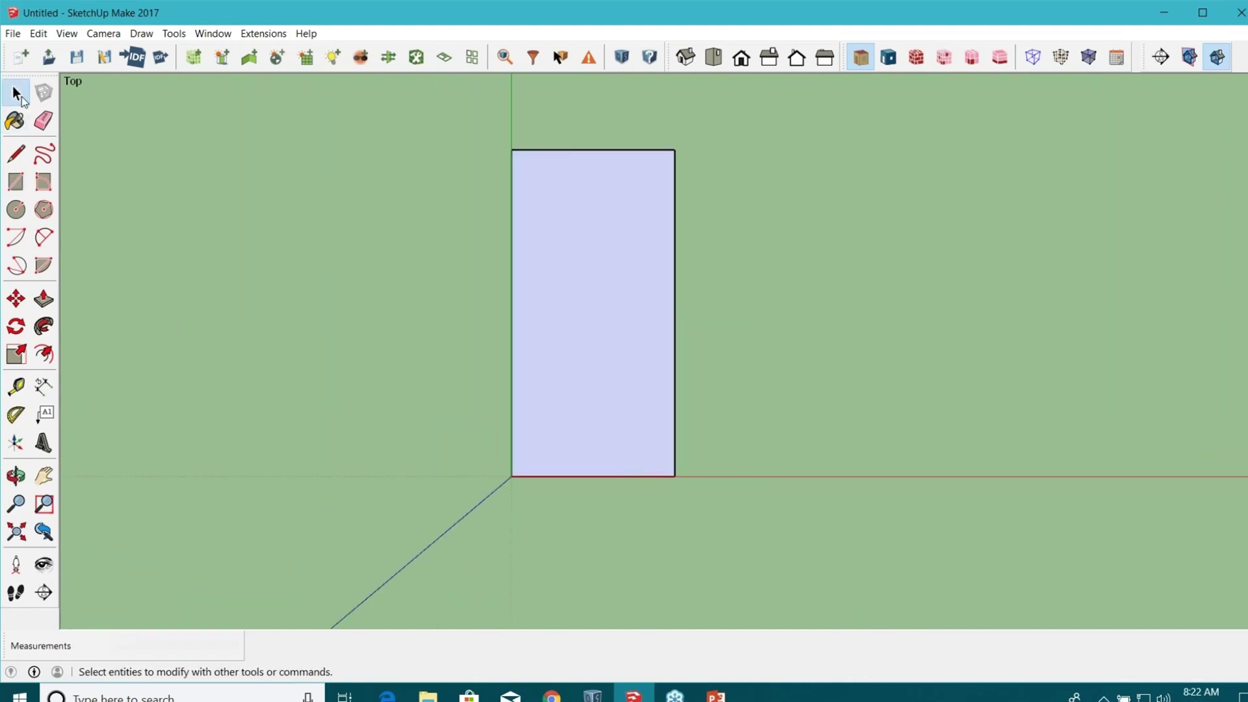
- Draw two vertical lines from top to bottom edge, forming the central corridor strip
{"action": "left_click", "coordinate": [16, 154]}
{"action": "left_click", "coordinate": [578, 150]}
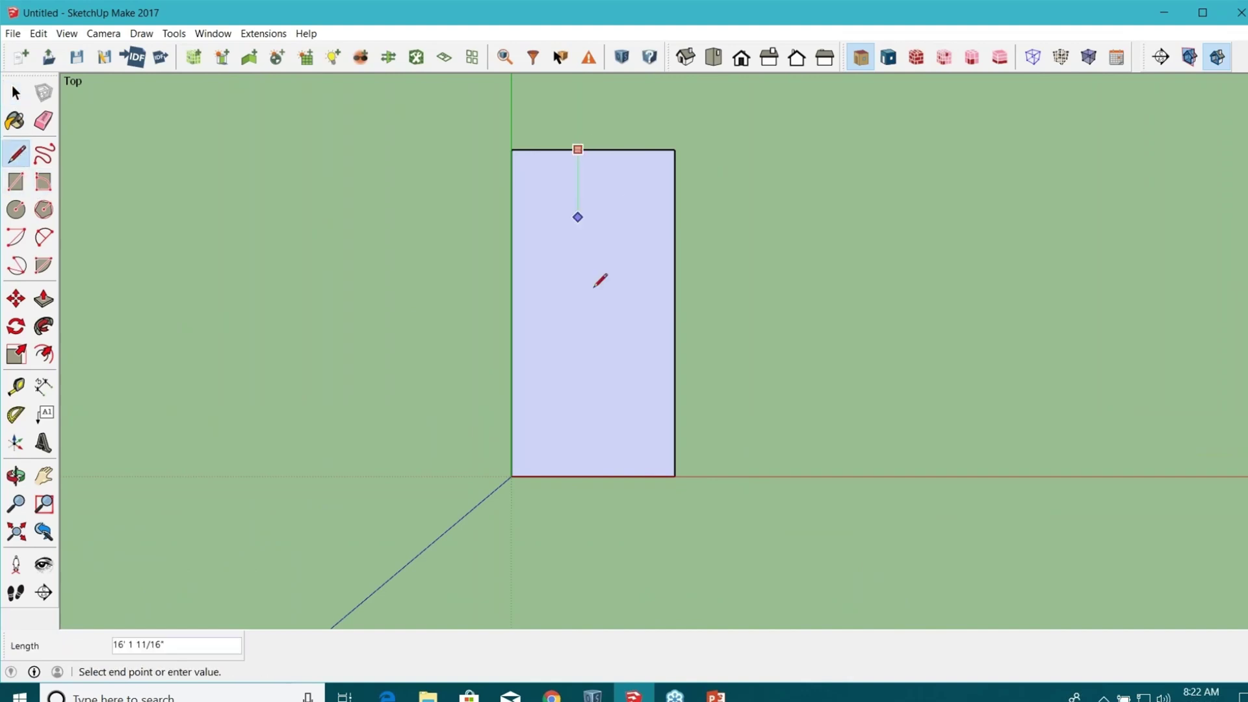
{"action": "left_click", "coordinate": [577, 476]}
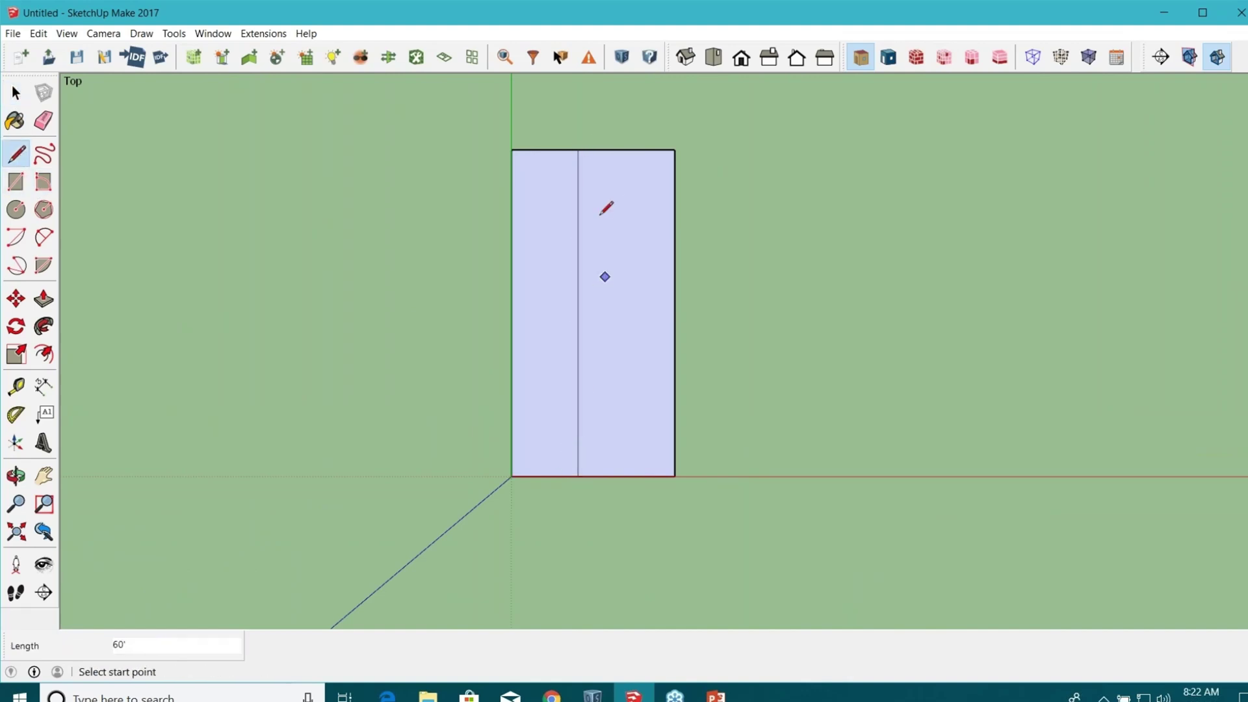
{"action": "left_click", "coordinate": [602, 150]}
{"action": "left_click", "coordinate": [602, 476]}
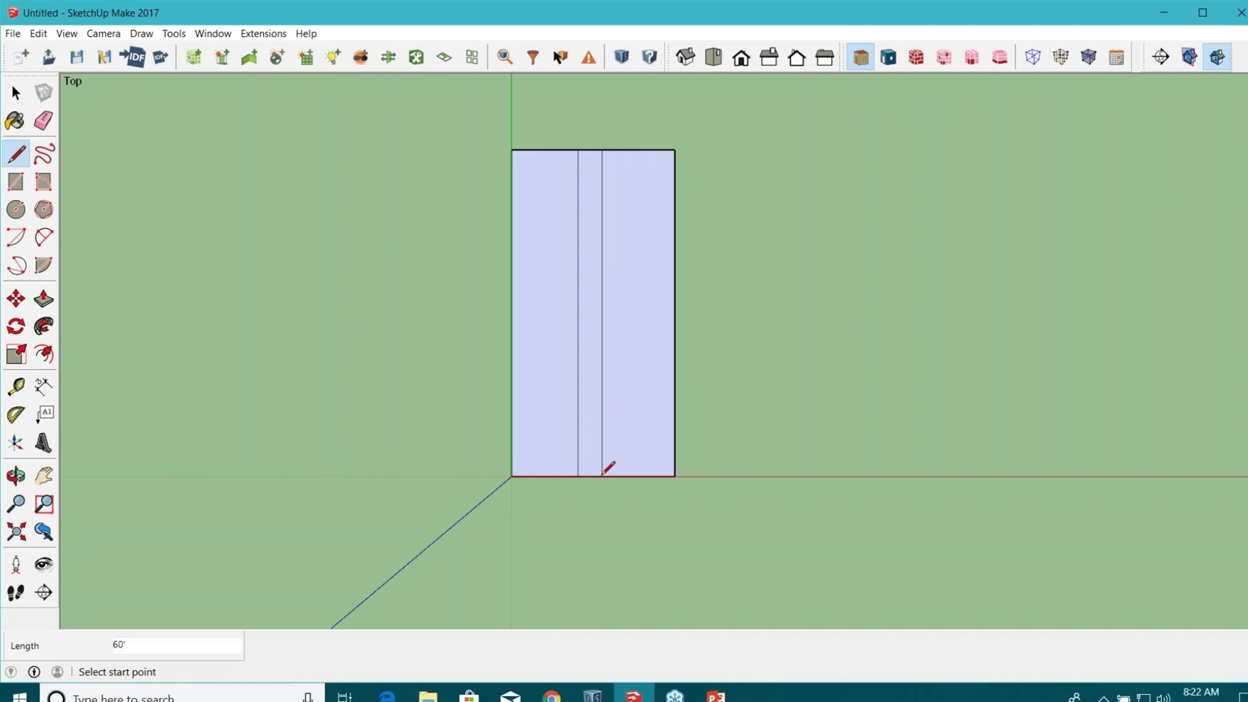
- Add two cross walls on each side of the corridor, making three rooms per side
{"action": "left_click", "coordinate": [602, 231]}
{"action": "left_click", "coordinate": [675, 231]}
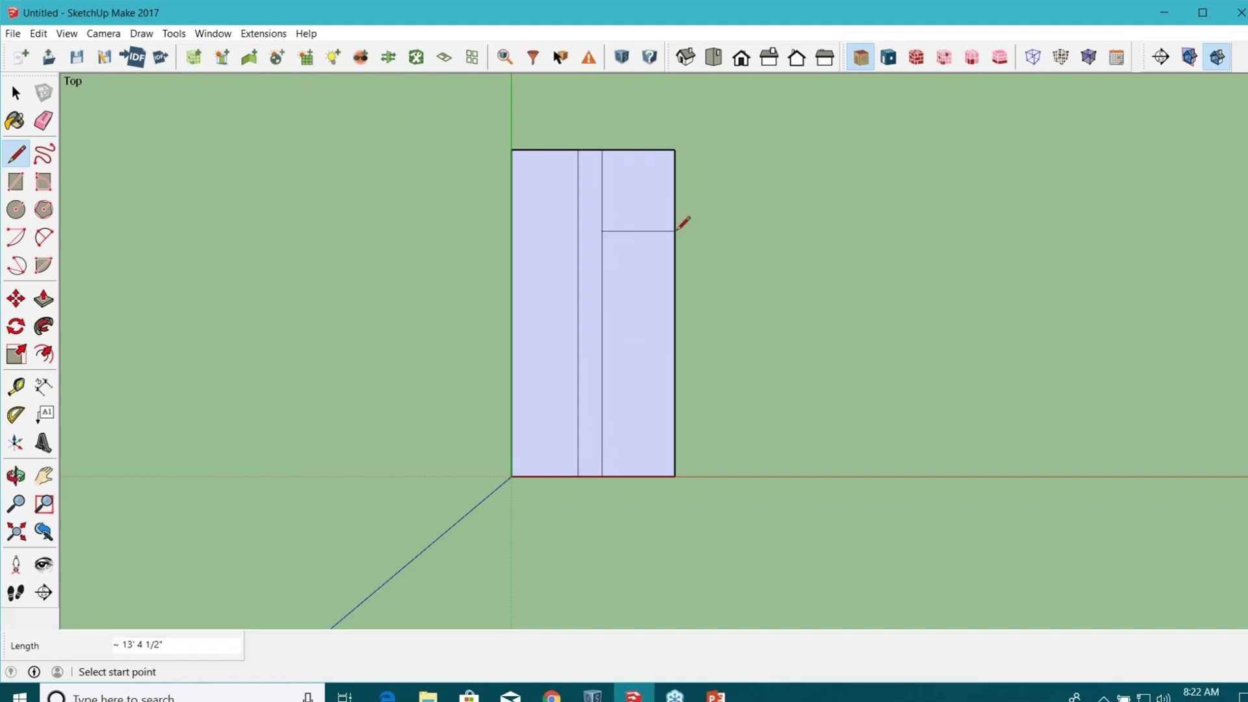
{"action": "left_click", "coordinate": [601, 365]}
{"action": "left_click", "coordinate": [674, 364]}
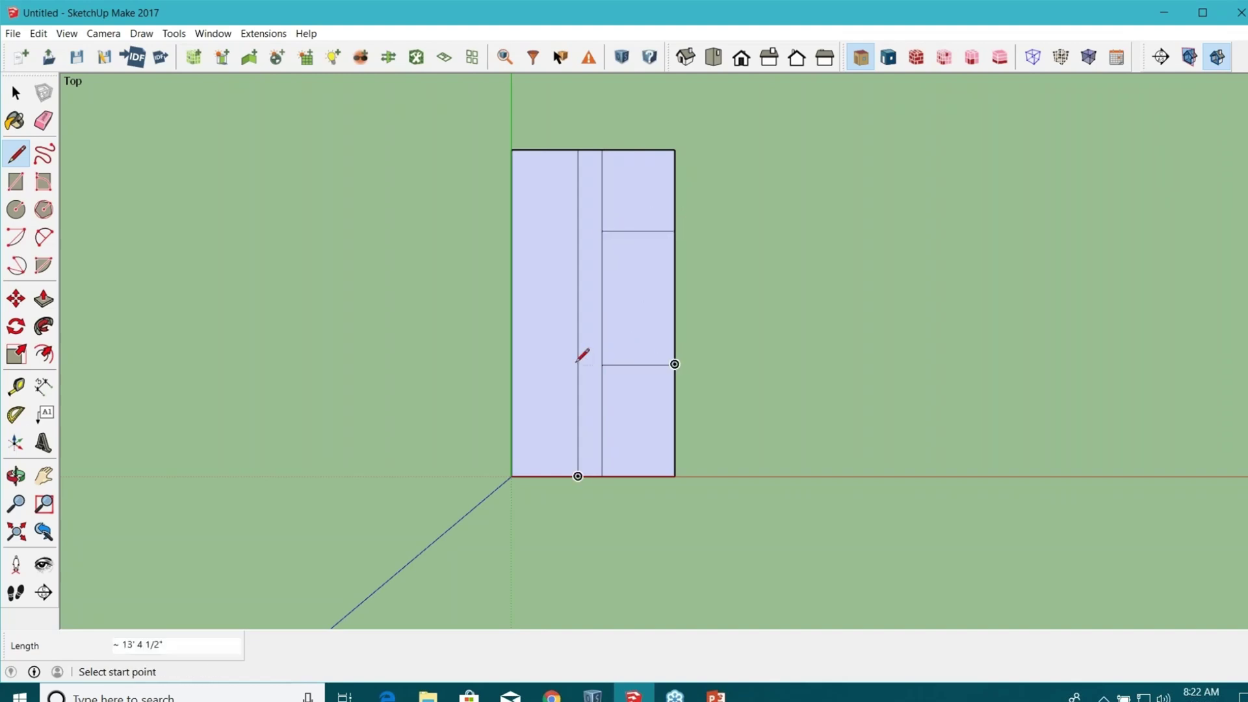
{"action": "left_click", "coordinate": [578, 402]}
{"action": "left_click", "coordinate": [511, 402]}
{"action": "left_click", "coordinate": [578, 293]}
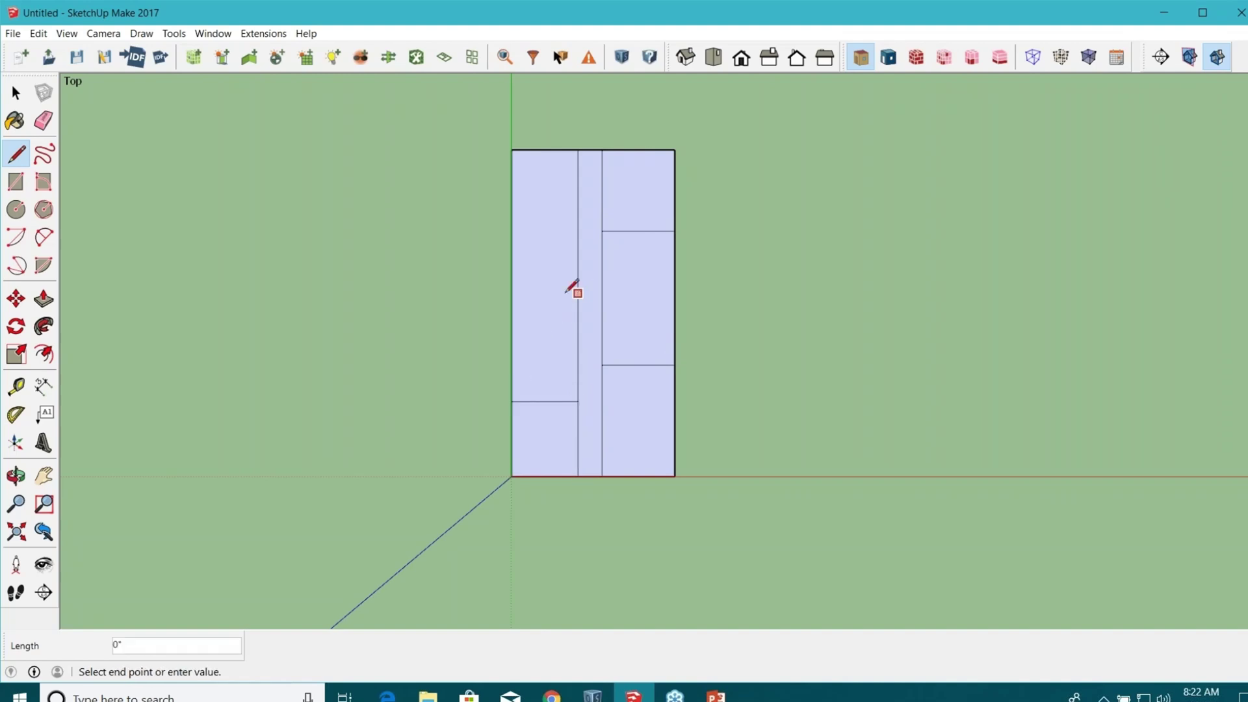
{"action": "left_click", "coordinate": [511, 293]}
{"action": "left_click", "coordinate": [16, 93]}
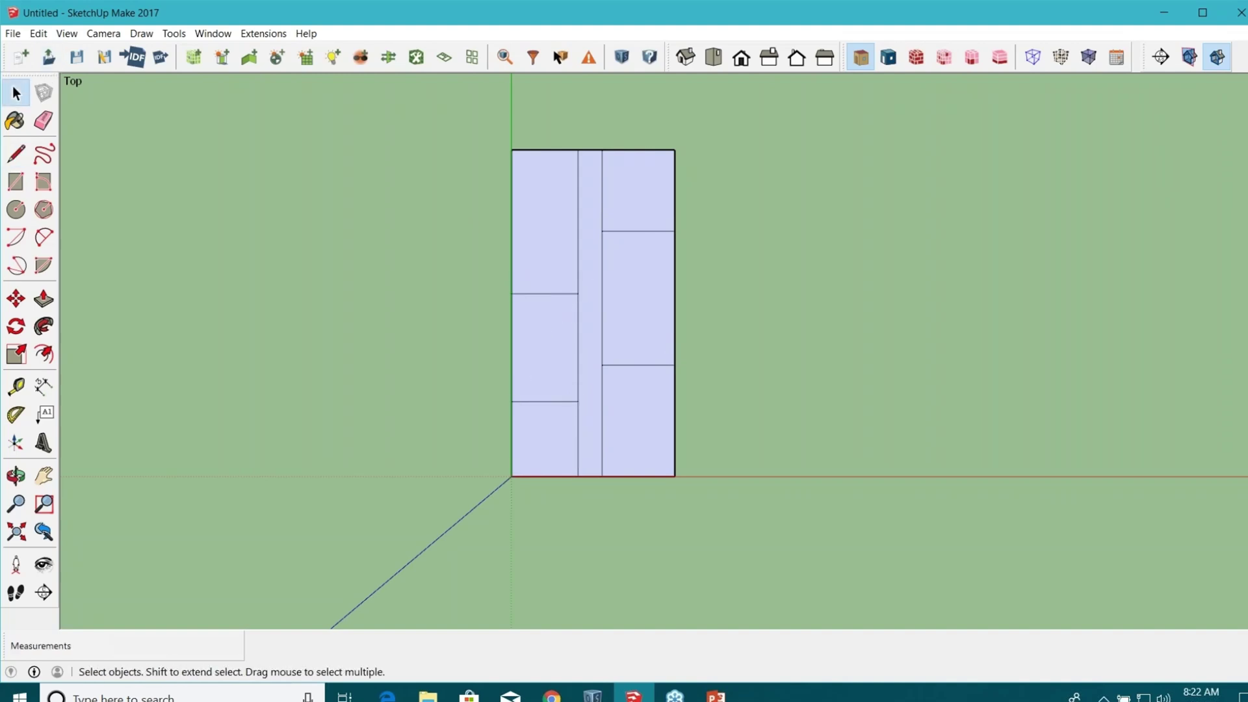
{"action": "left_click", "coordinate": [633, 189]}
- Clear the selection, then drag a crossing box over the entire 30' by 60' rectangle
{"action": "key", "text": "Escape"}
{"action": "left_click", "coordinate": [598, 404]}
{"action": "scroll", "coordinate": [676, 435], "scroll_direction": "down", "scroll_amount": 2}
{"action": "scroll", "coordinate": [617, 424], "scroll_direction": "up", "scroll_amount": 1}
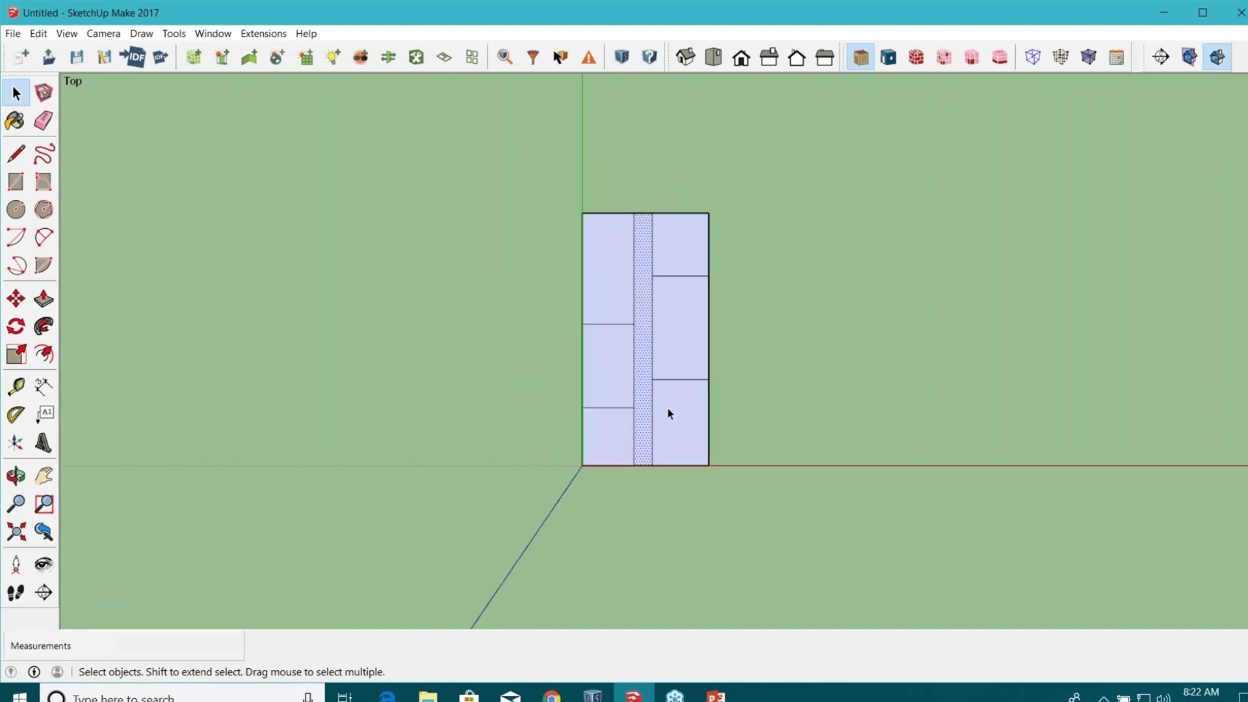
{"action": "scroll", "coordinate": [738, 413], "scroll_direction": "up", "scroll_amount": 2}
{"action": "scroll", "coordinate": [661, 435], "scroll_direction": "down", "scroll_amount": 2}
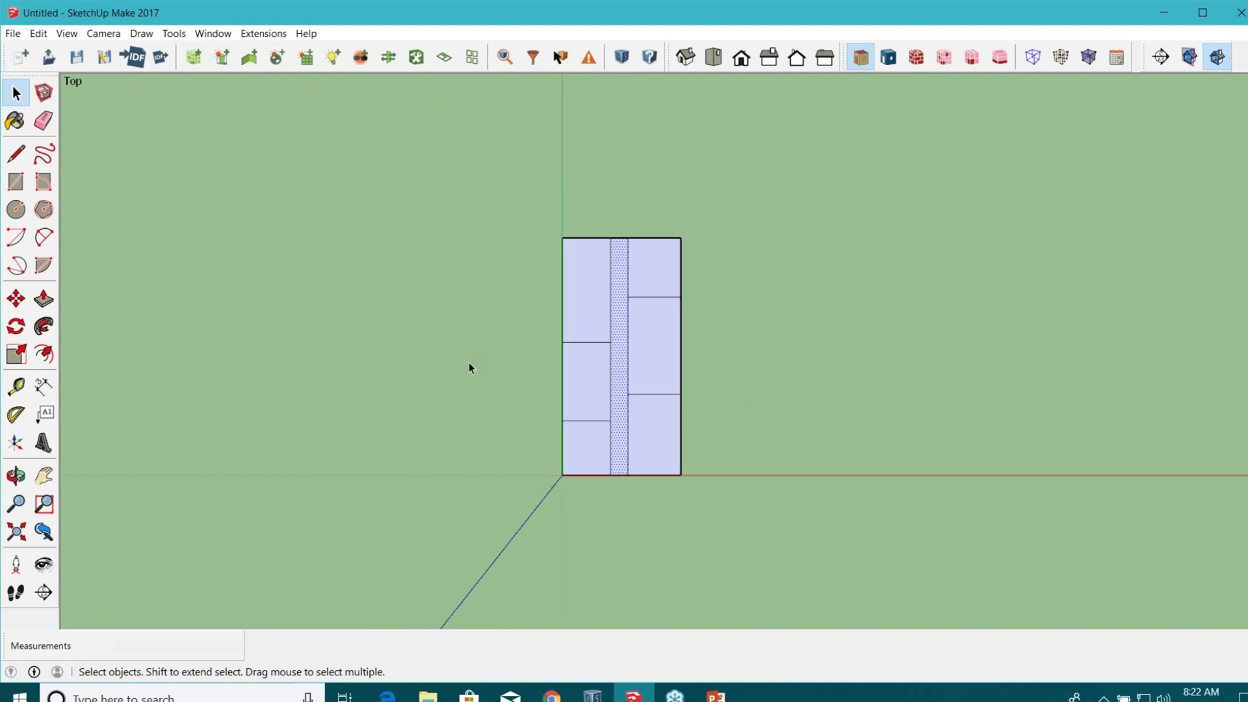
{"action": "left_click", "coordinate": [474, 270]}
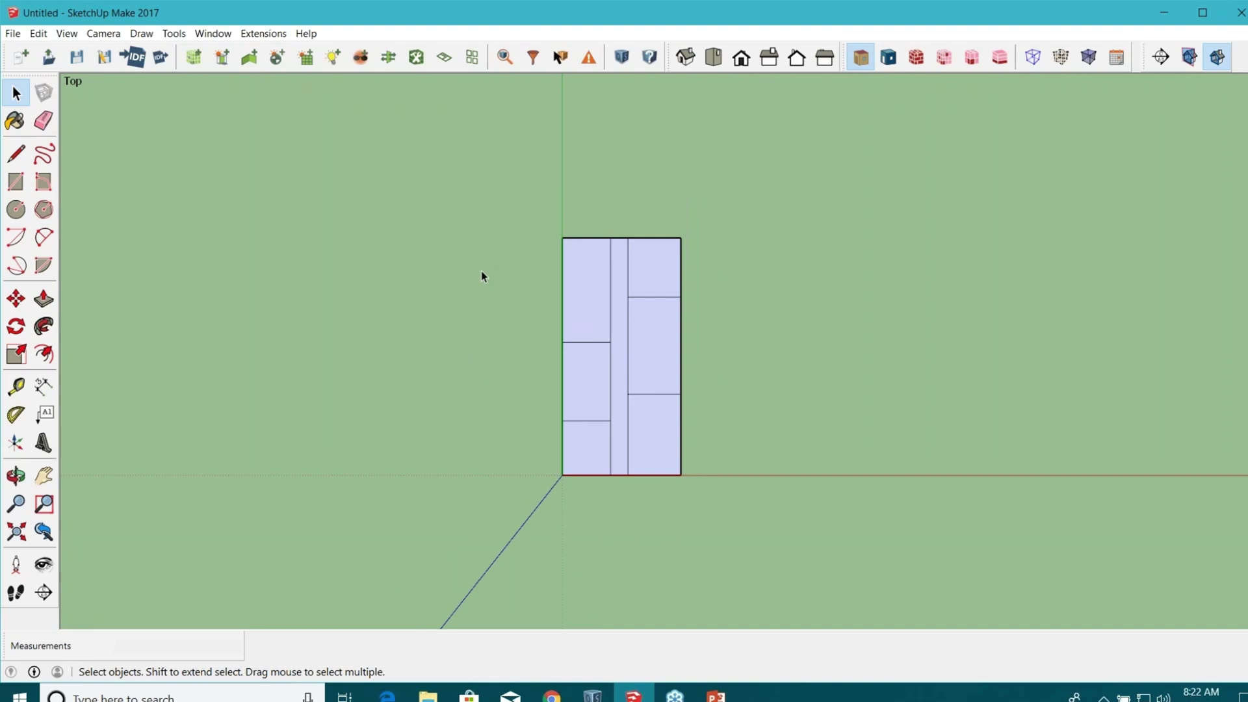
{"action": "left_click_drag", "start_coordinate": [466, 197], "coordinate": [756, 523]}
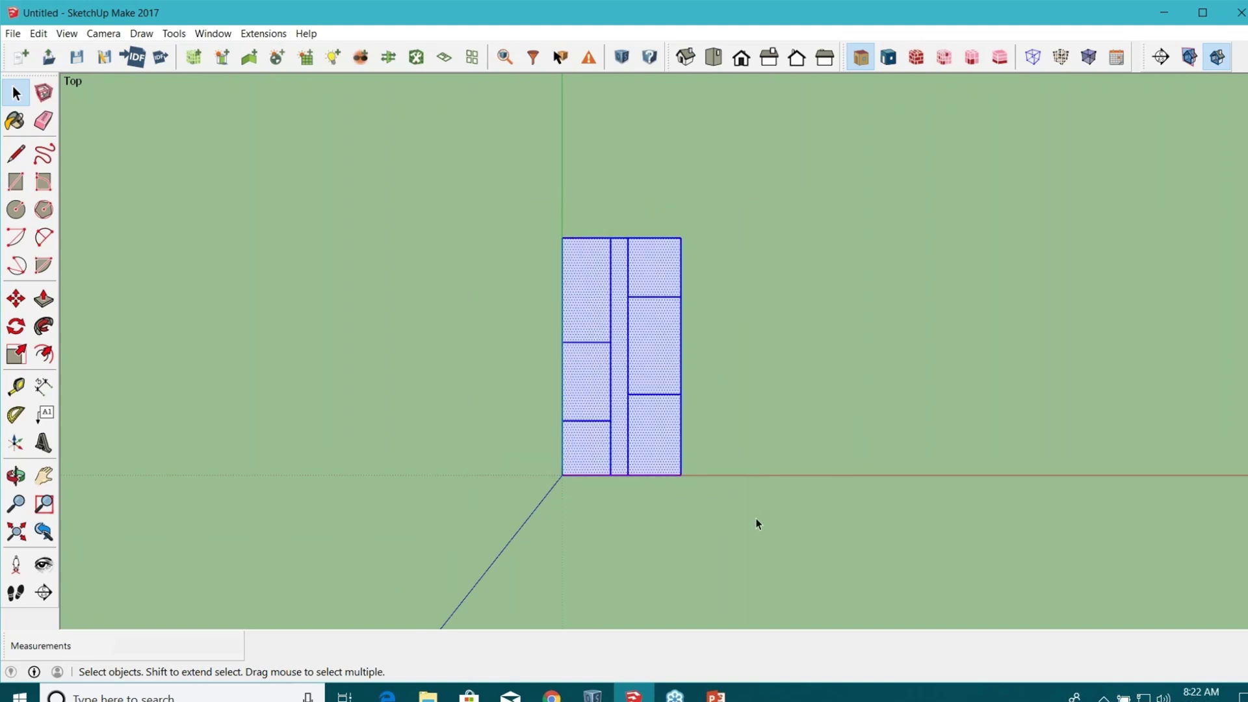
{"action": "left_click_drag", "start_coordinate": [473, 188], "coordinate": [463, 188]}
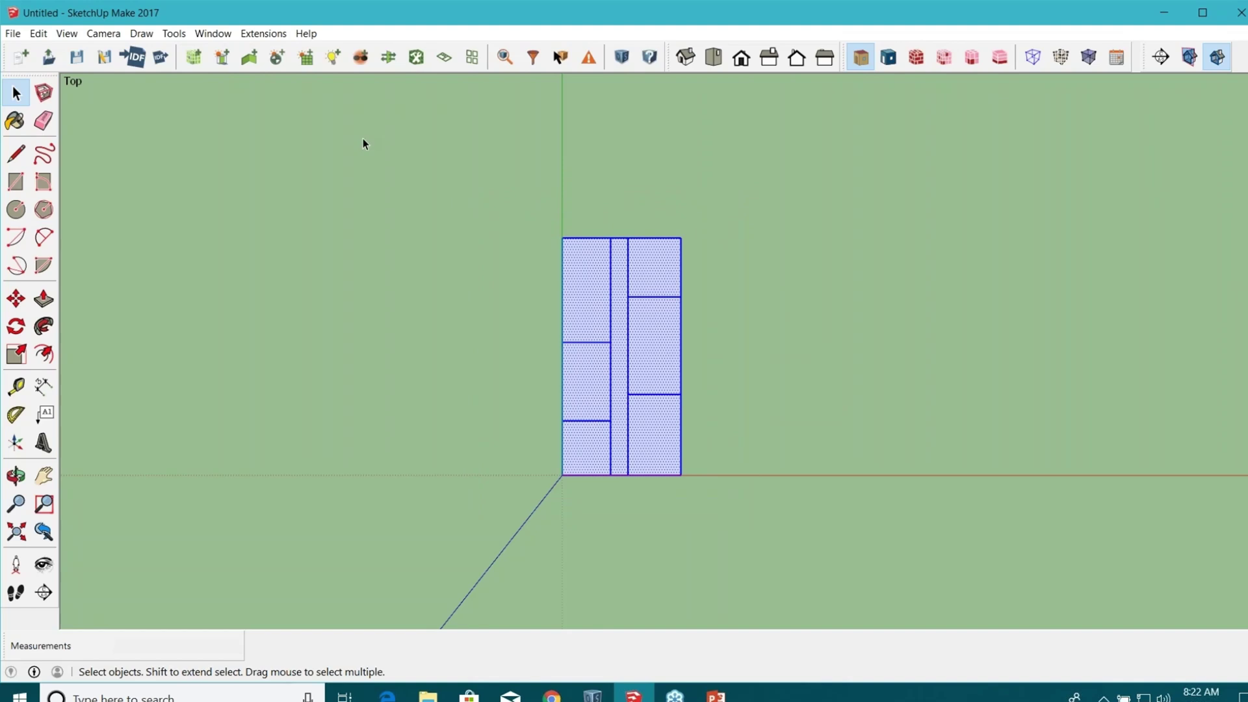
- Go to Extensions > OpenStudio > Modify Model to reveal Create Spaces From Diagram
{"action": "left_click", "coordinate": [263, 34]}
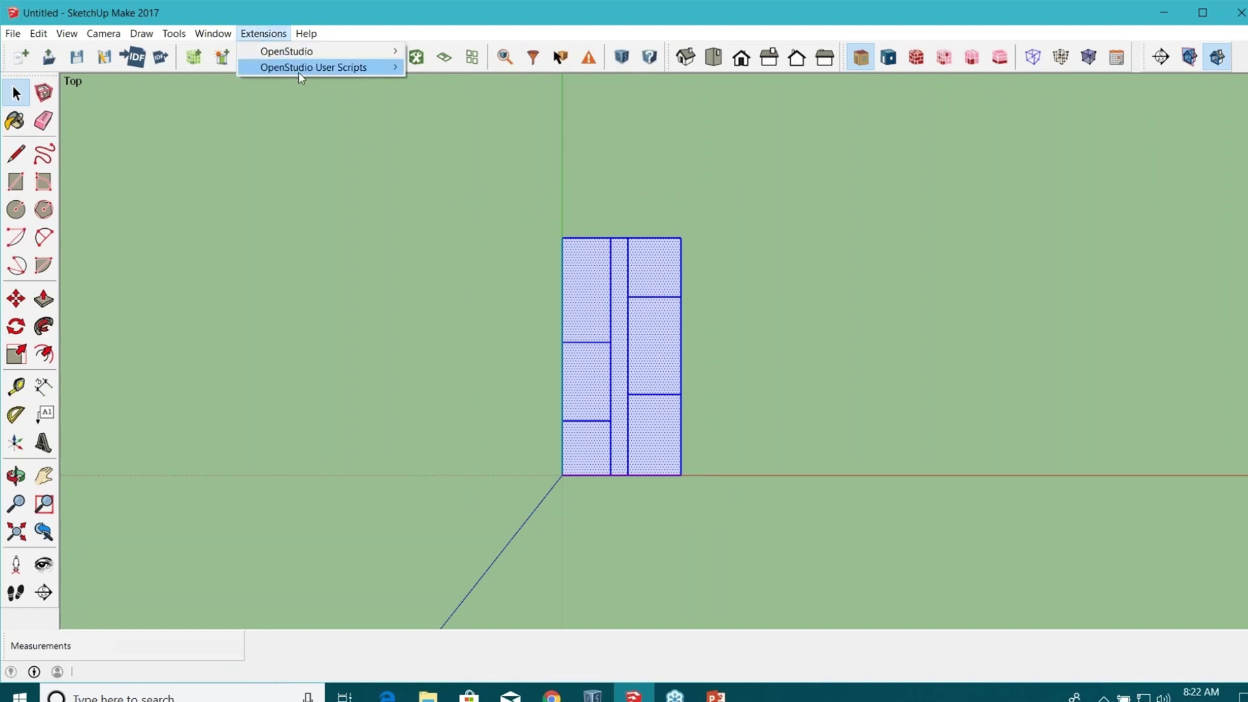
{"action": "mouse_move", "coordinate": [303, 73]}
{"action": "mouse_move", "coordinate": [318, 52]}
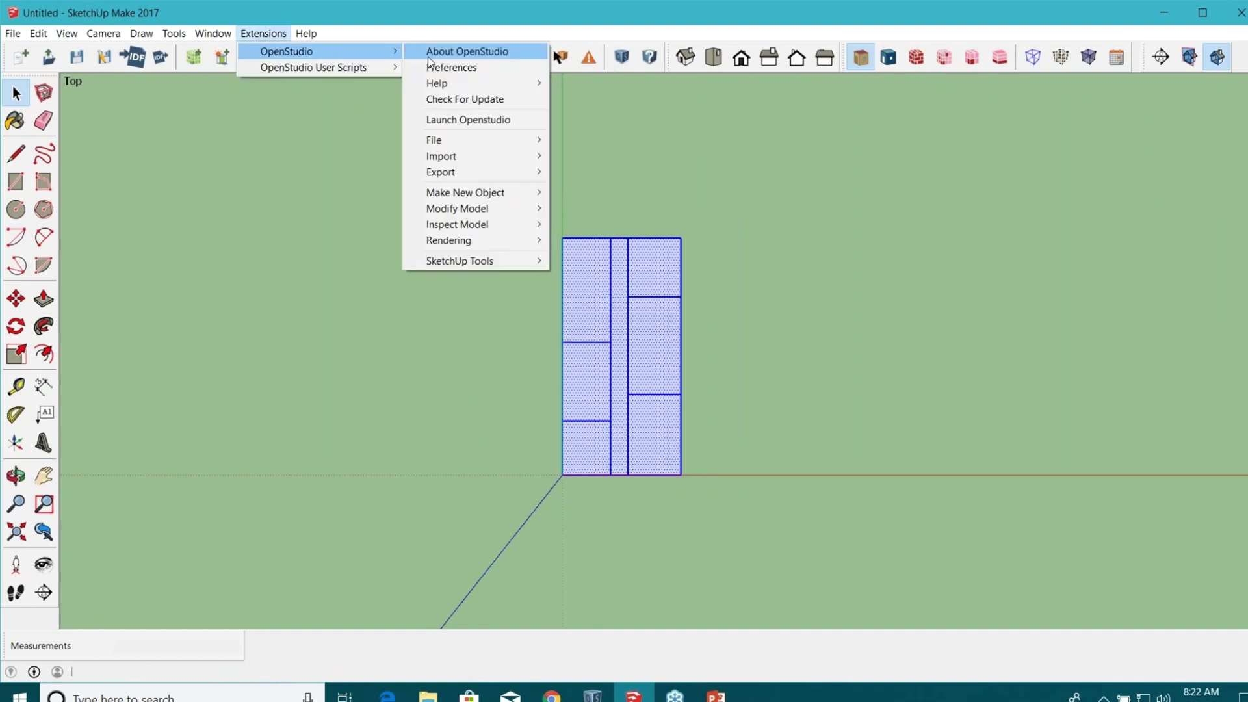
{"action": "mouse_move", "coordinate": [489, 216]}
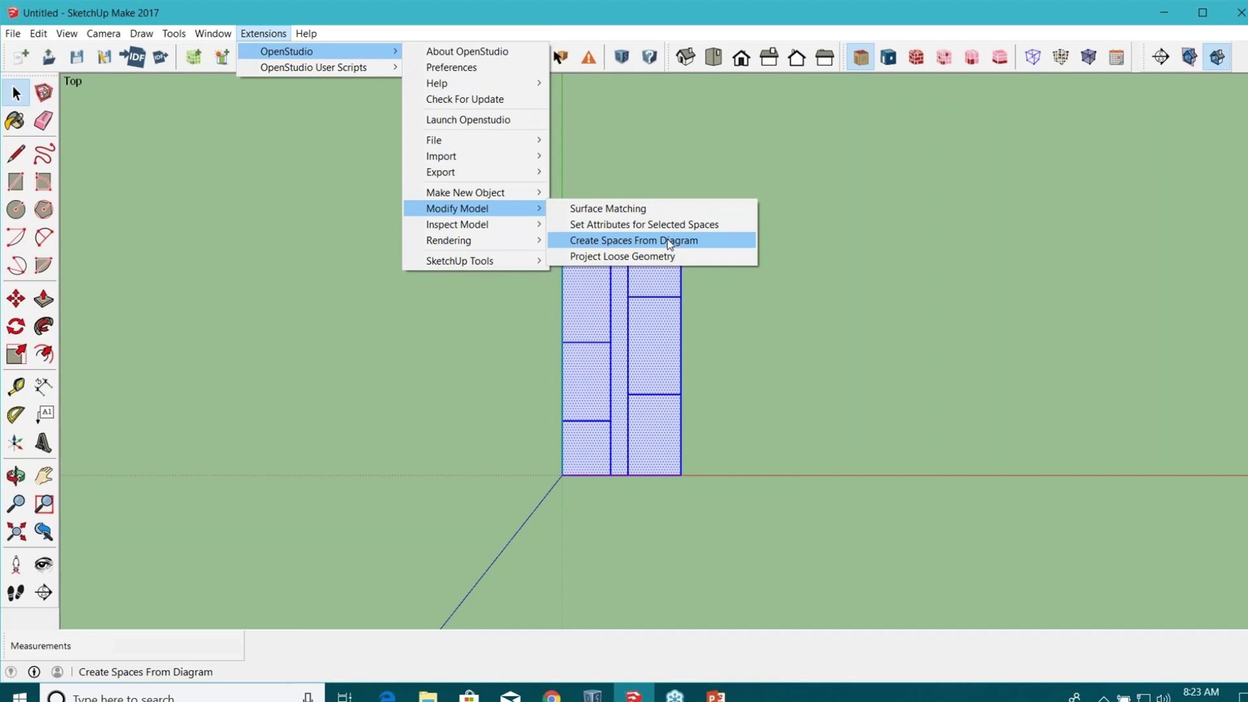
- Create spaces from the diagram with a 12' floor height and 2 floors
{"action": "left_click", "coordinate": [669, 242]}
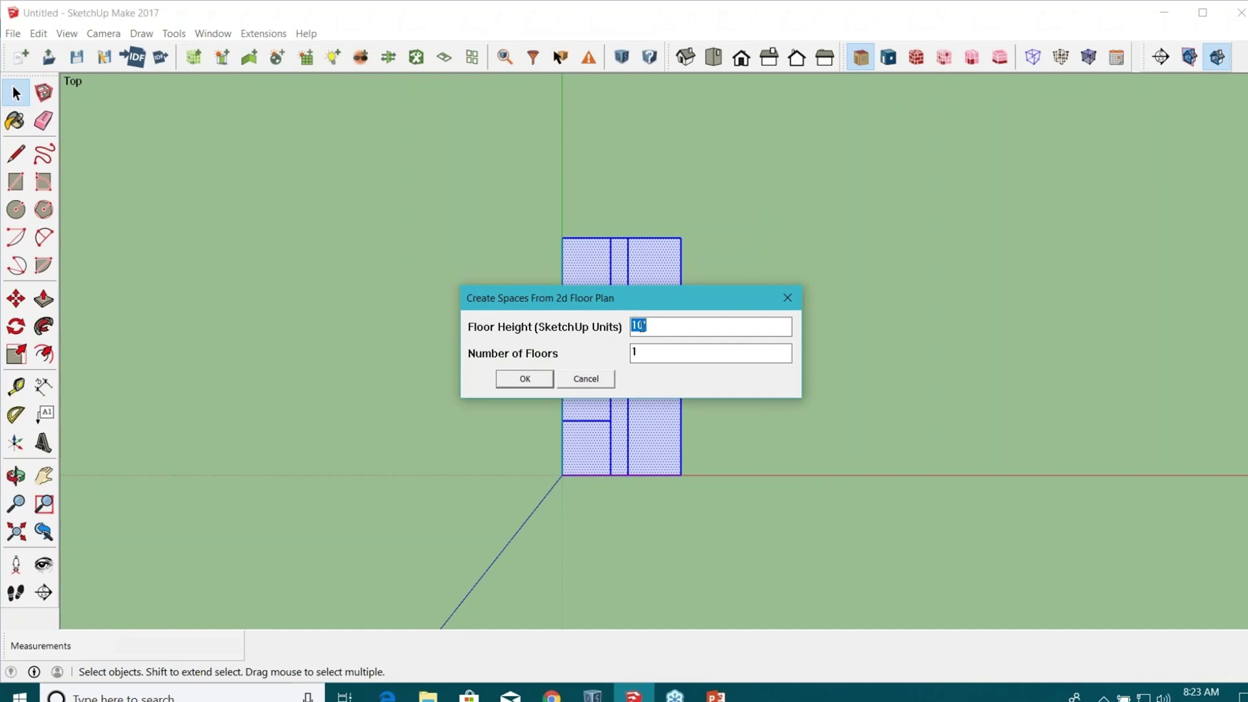
{"action": "left_click", "coordinate": [638, 325]}
{"action": "key", "text": "BackSpace"}
{"action": "type", "text": "2"}
{"action": "key", "text": "Tab"}
{"action": "type", "text": "2"}
{"action": "left_click", "coordinate": [527, 382]}
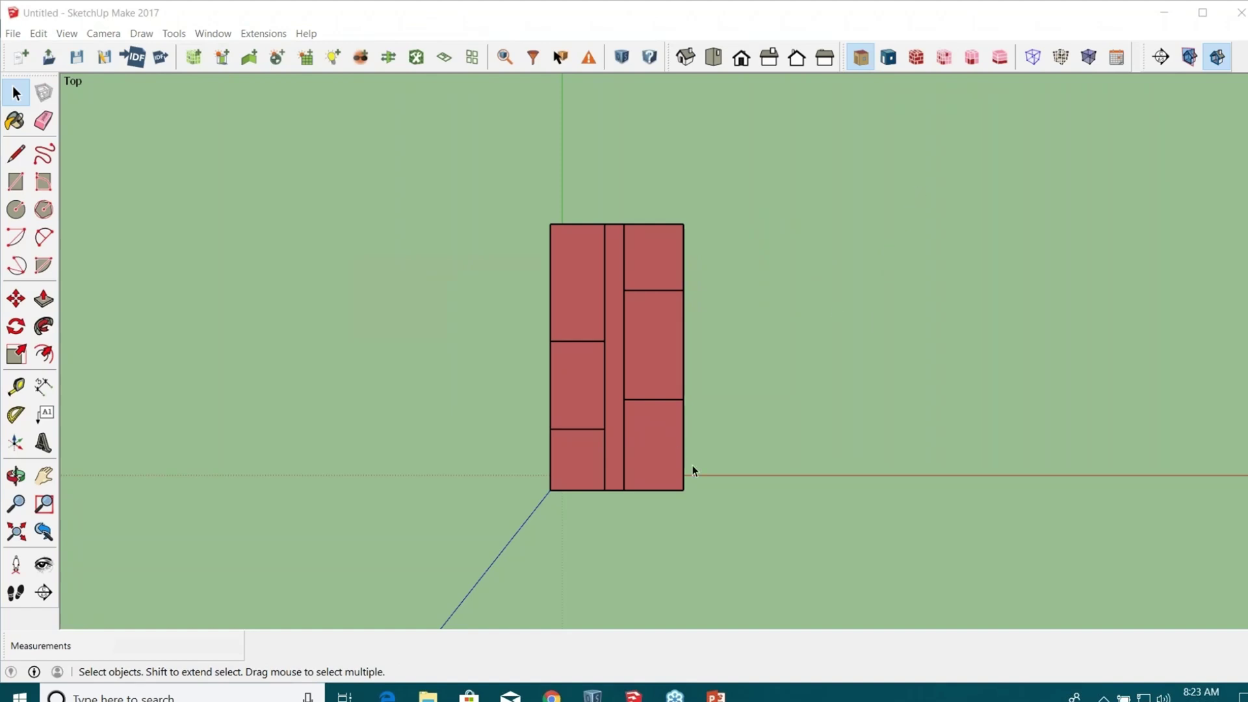
- Orbit from Top view into a 3D perspective of the two-story block of spaces
{"action": "middle_click_drag", "start_coordinate": [693, 470], "coordinate": [432, 457]}
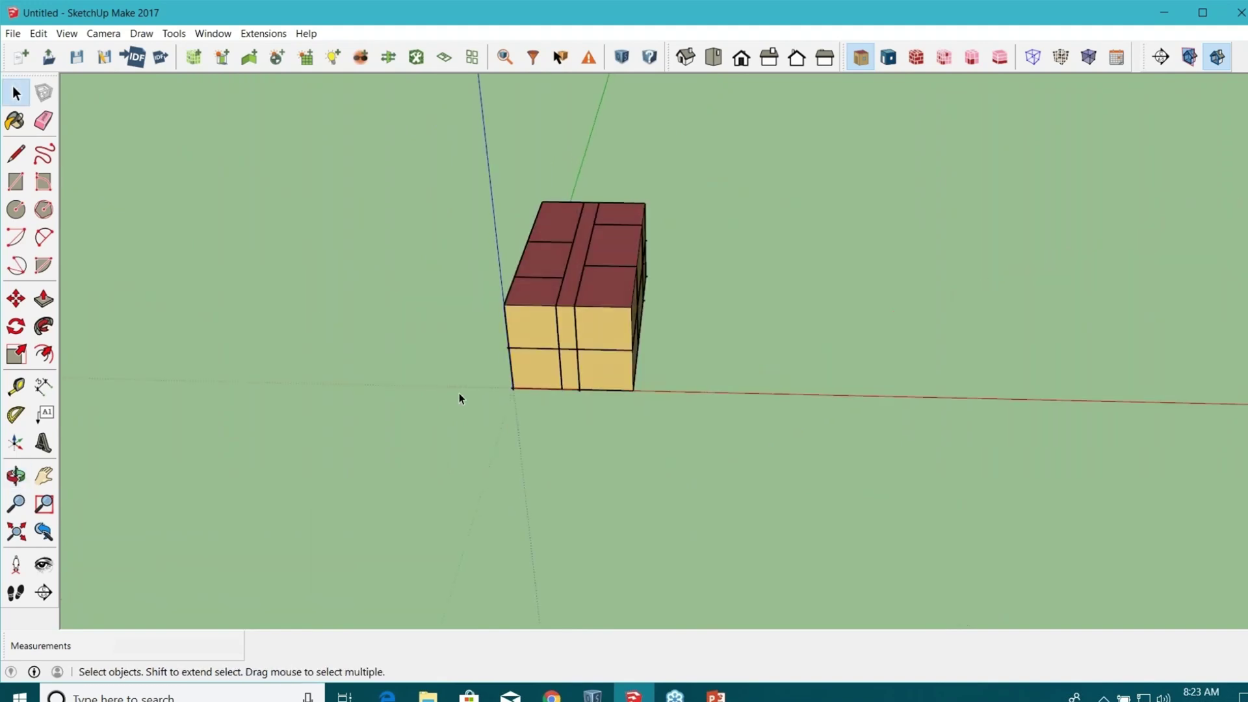
{"action": "middle_click_drag", "start_coordinate": [459, 396], "coordinate": [766, 416]}
{"action": "left_click_drag", "start_coordinate": [696, 361], "coordinate": [453, 159]}
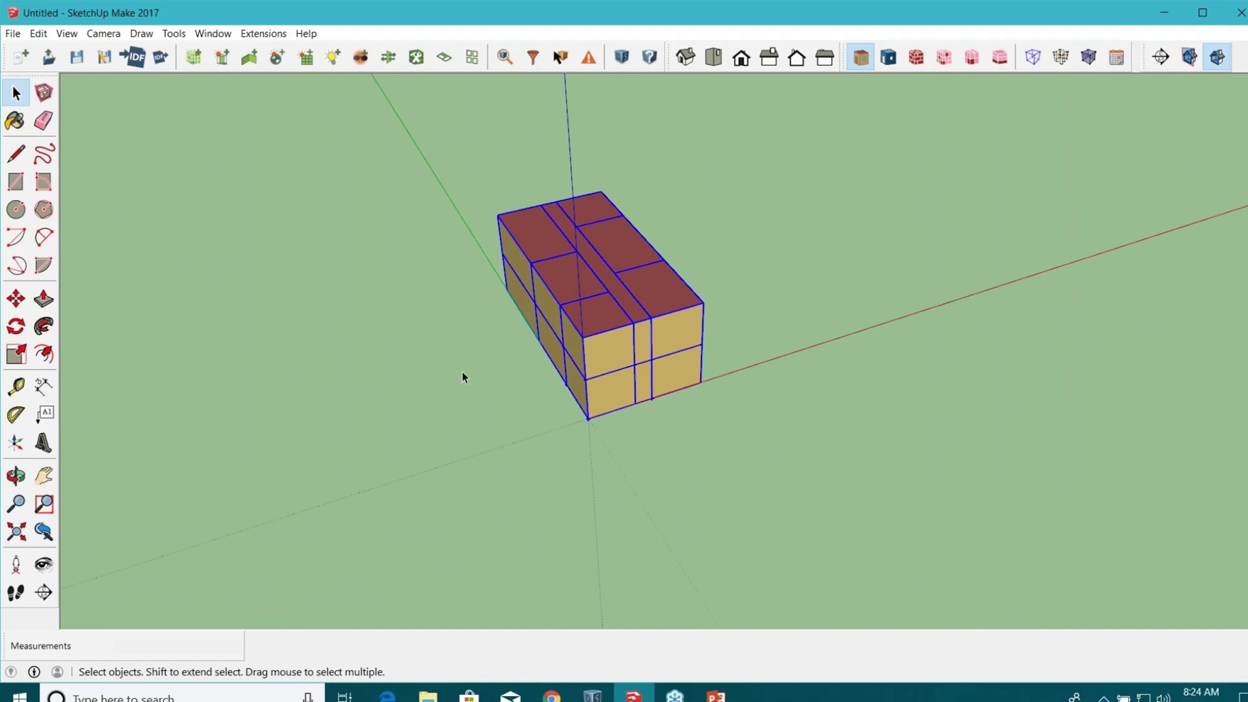
{"action": "middle_click_drag", "start_coordinate": [478, 408], "coordinate": [572, 498]}
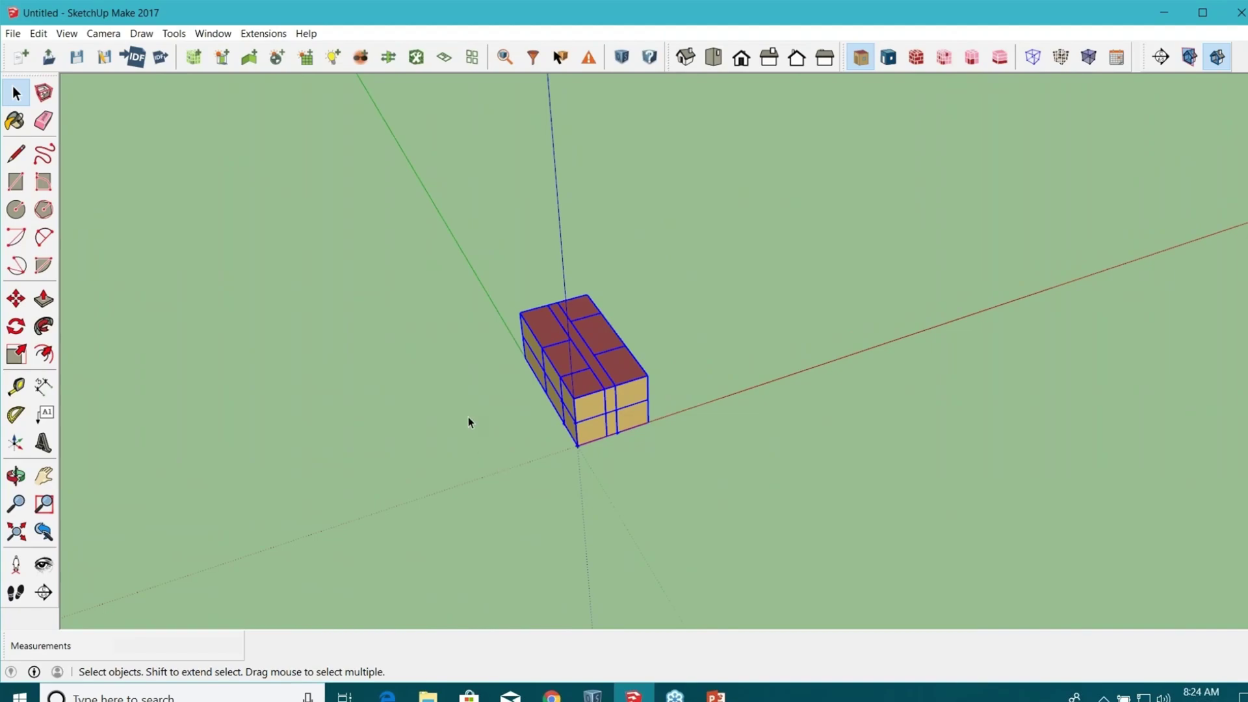